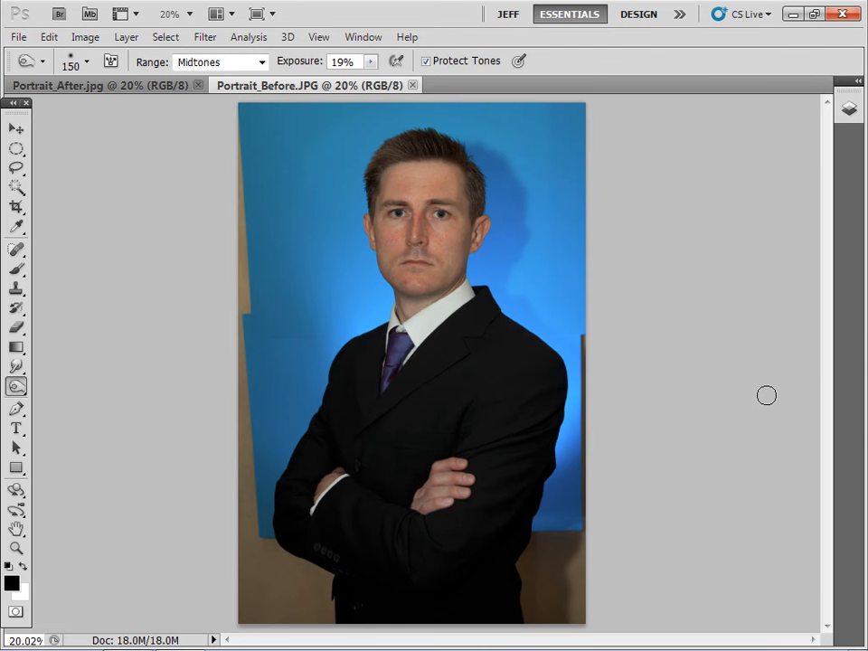
- View the finished Portrait_After.jpg, and close both it and Portrait_Before.JPG
{"action": "left_click", "coordinate": [154, 87]}
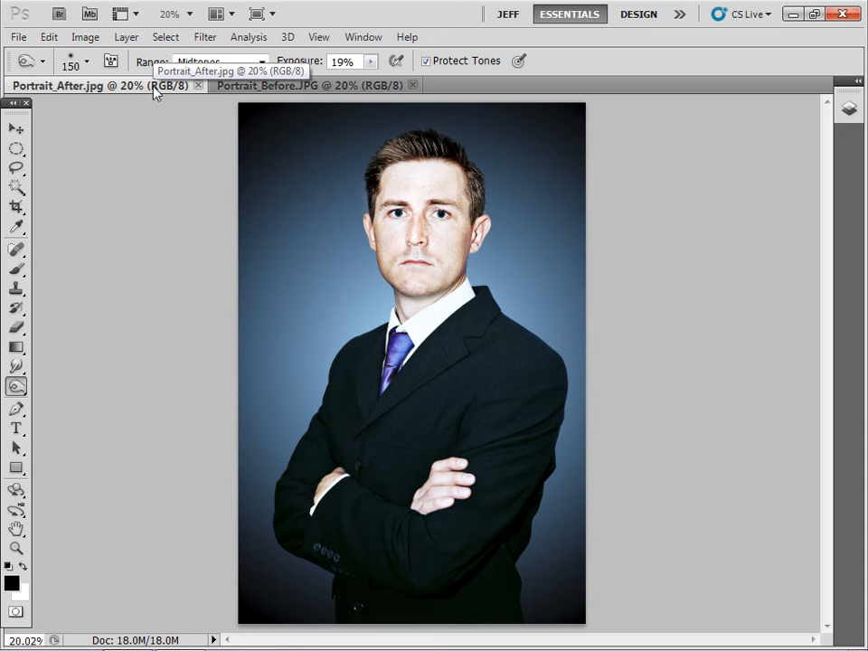
{"action": "left_click", "coordinate": [199, 86]}
{"action": "left_click", "coordinate": [209, 86]}
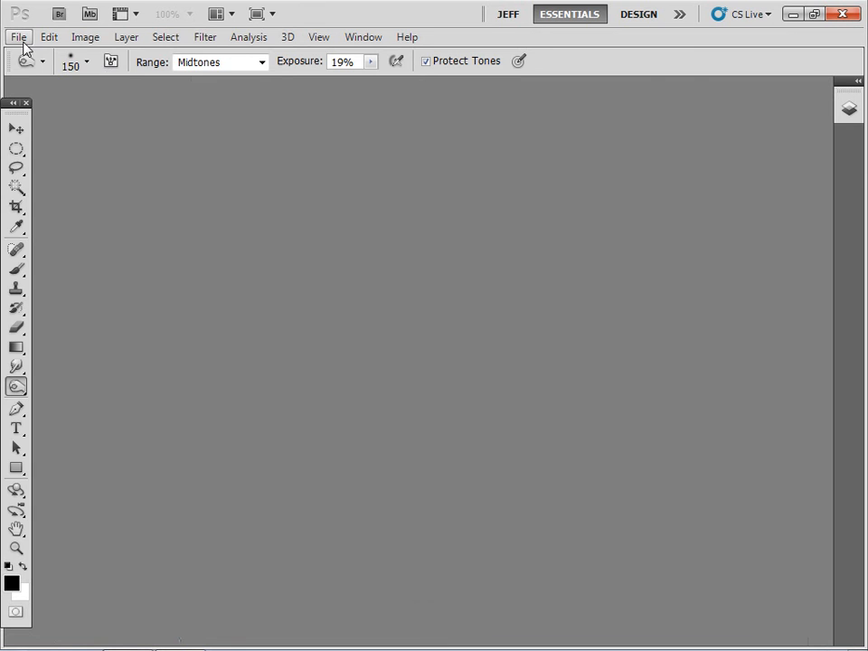
- Open the raw file Portrait_Before.CR2 from the PS_Advanced folder
{"action": "left_click", "coordinate": [18, 37]}
{"action": "left_click", "coordinate": [41, 71]}
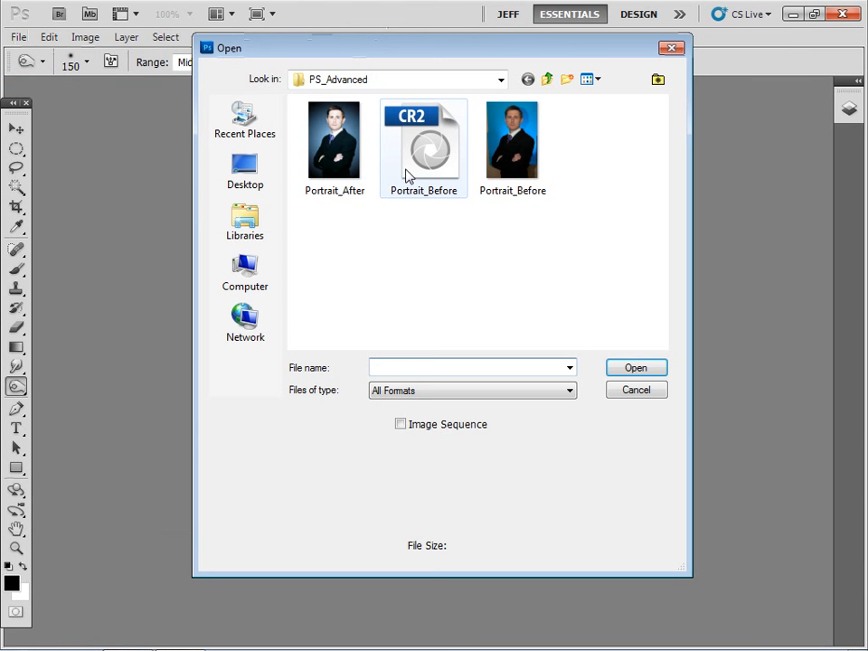
{"action": "left_click", "coordinate": [635, 368]}
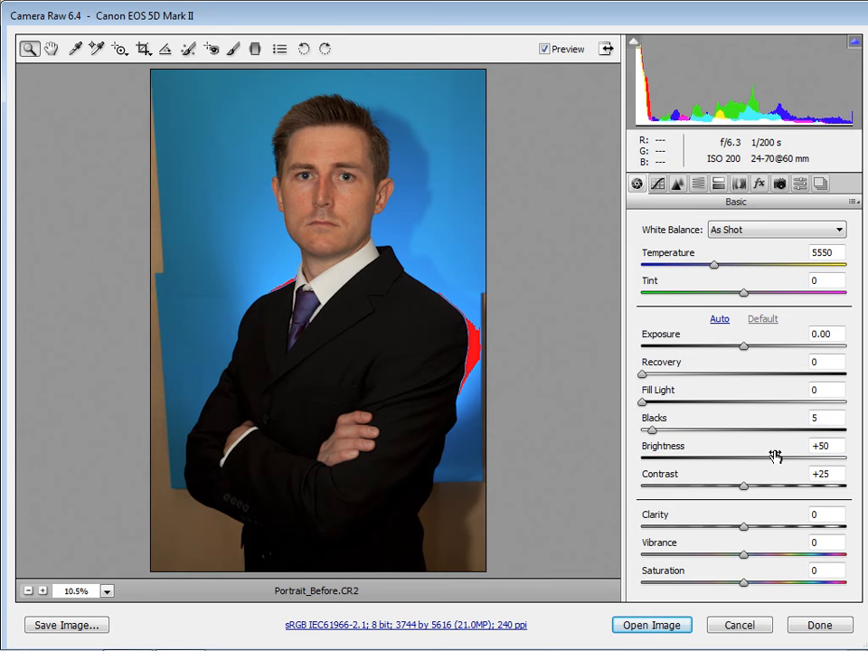
- Turn on the shadow and highlight clipping warnings and raise the raw image's Exposure to +1.05
{"action": "key", "text": "u"}
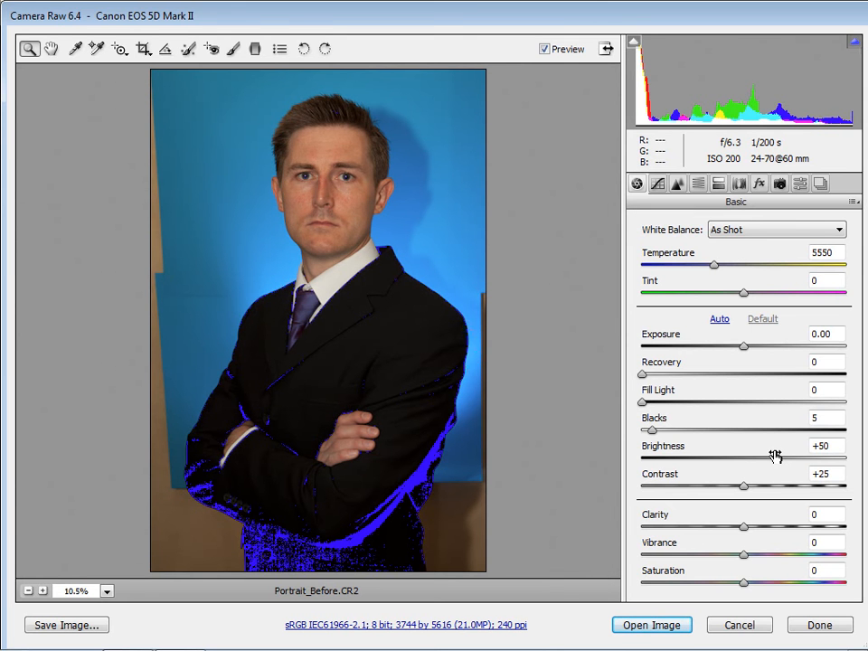
{"action": "key", "text": "o"}
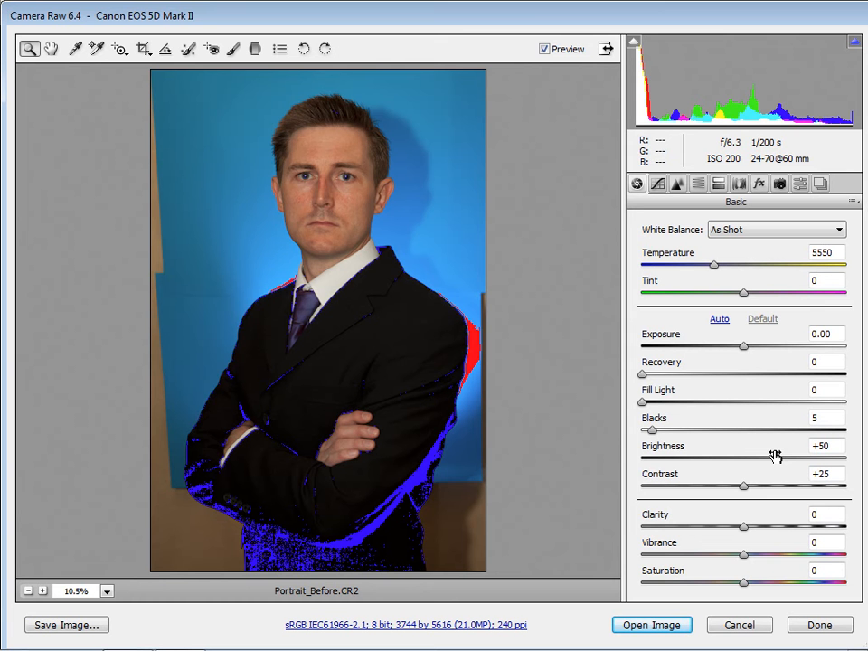
{"action": "left_click_drag", "start_coordinate": [744, 351], "coordinate": [771, 351]}
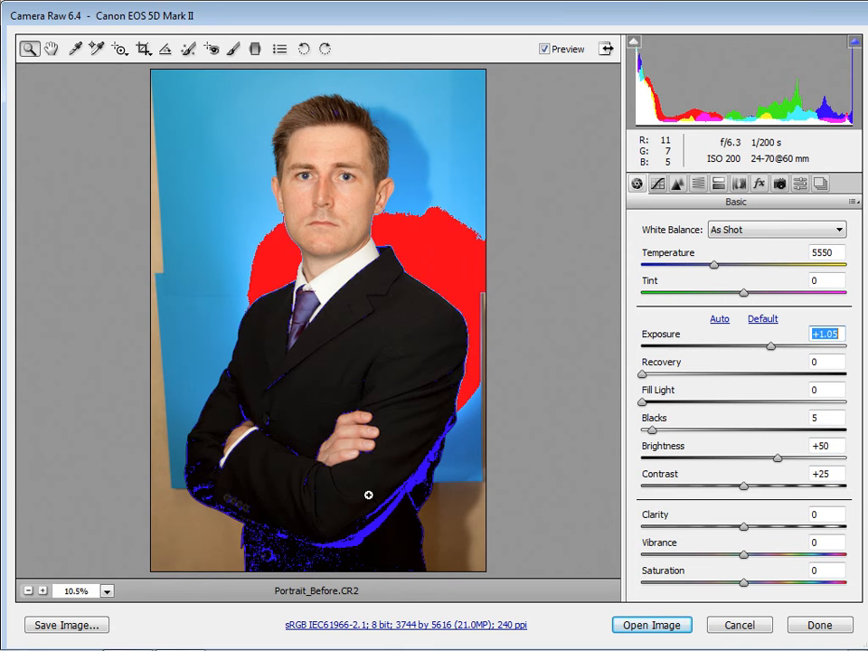
- Correct the white balance by setting Temperature to 4850 and Tint to -10
{"action": "left_click", "coordinate": [712, 265]}
{"action": "left_click_drag", "start_coordinate": [711, 265], "coordinate": [700, 275]}
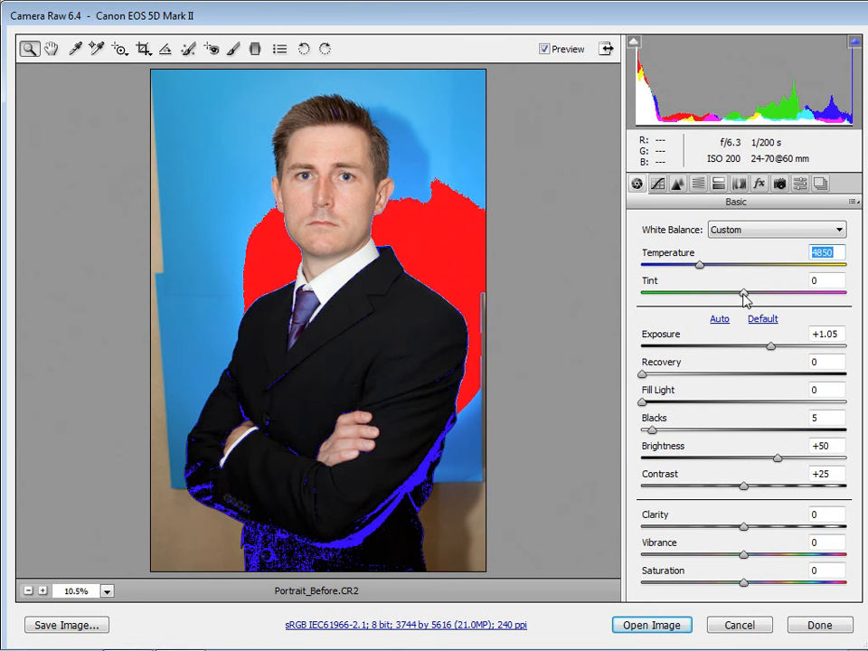
{"action": "left_click", "coordinate": [743, 295]}
{"action": "left_click_drag", "start_coordinate": [743, 294], "coordinate": [733, 300]}
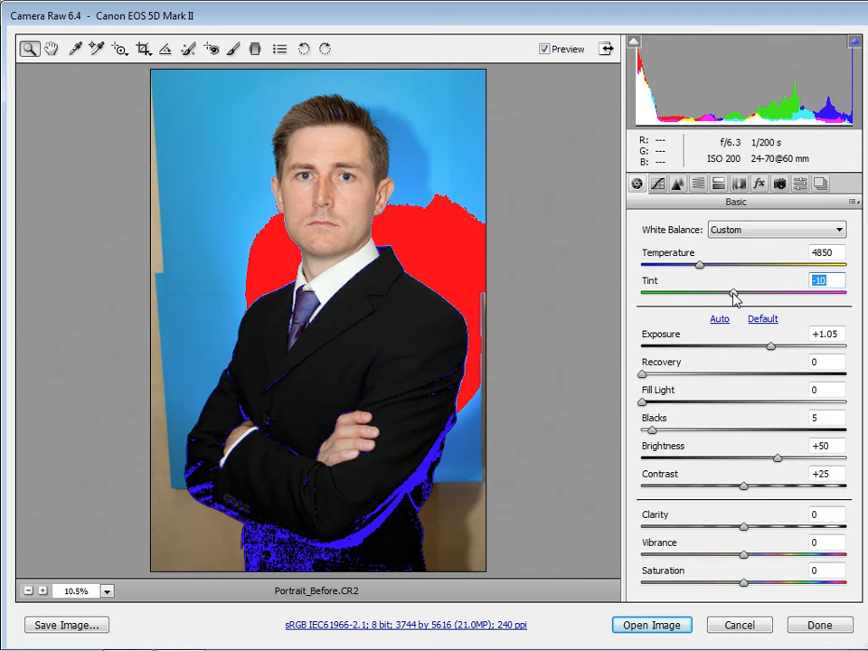
- Set Recovery to 20 and Fill Light to 32 to recover highlights and lighten the suit
{"action": "left_click_drag", "start_coordinate": [642, 376], "coordinate": [687, 380]}
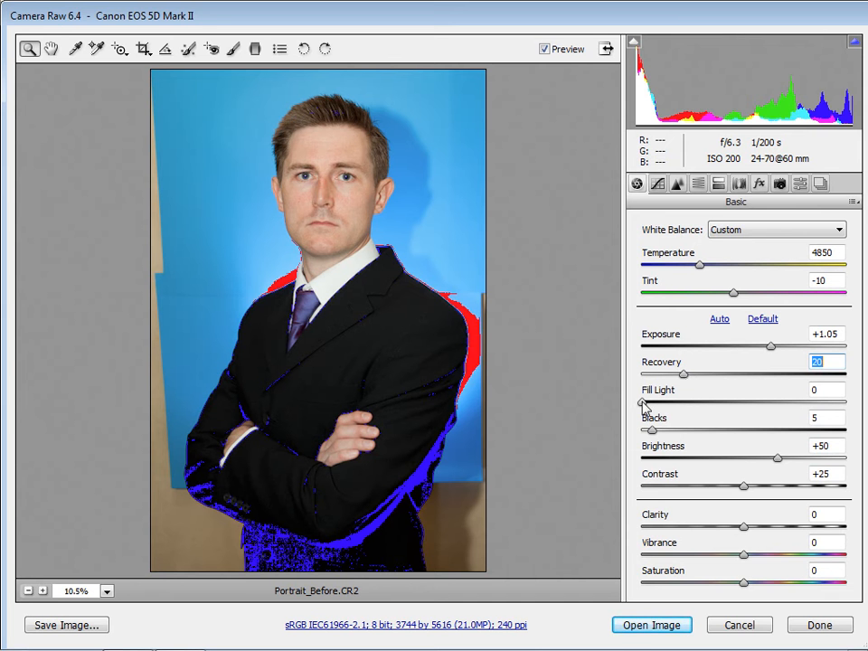
{"action": "left_click_drag", "start_coordinate": [643, 405], "coordinate": [711, 411]}
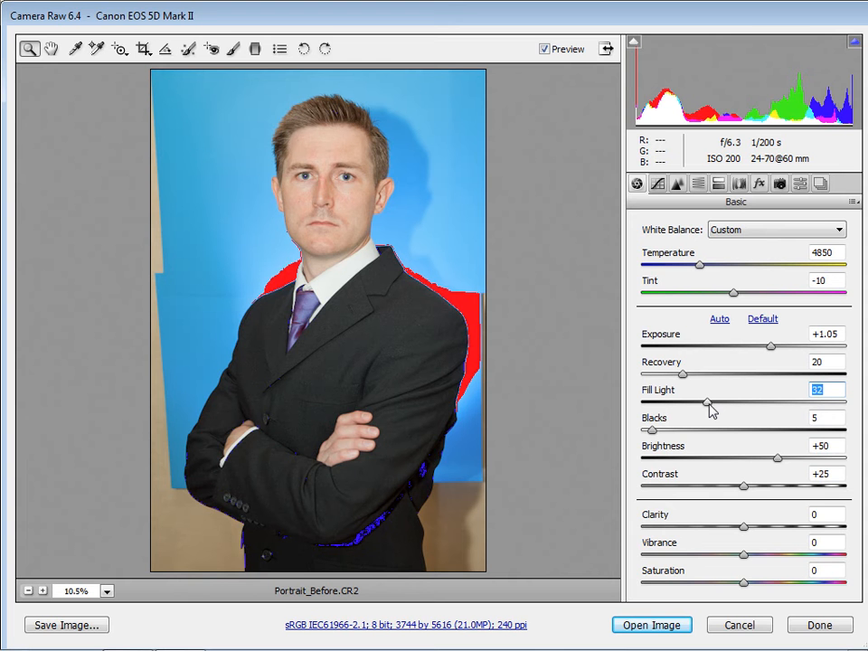
- Set Clarity to +60 and Vibrance to +30
{"action": "left_click", "coordinate": [743, 527]}
{"action": "left_click_drag", "start_coordinate": [744, 526], "coordinate": [804, 526]}
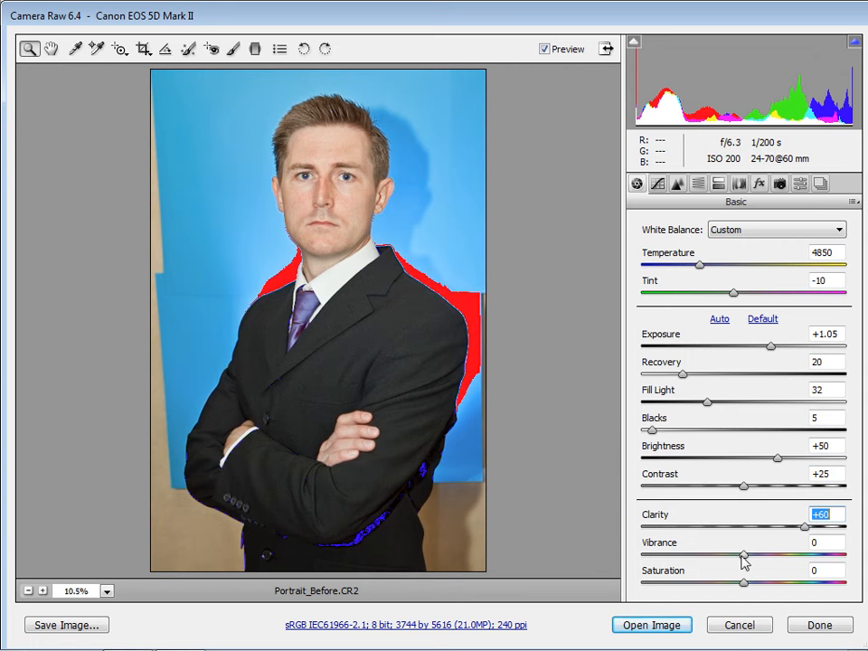
{"action": "left_click", "coordinate": [742, 555]}
{"action": "left_click_drag", "start_coordinate": [742, 555], "coordinate": [772, 555]}
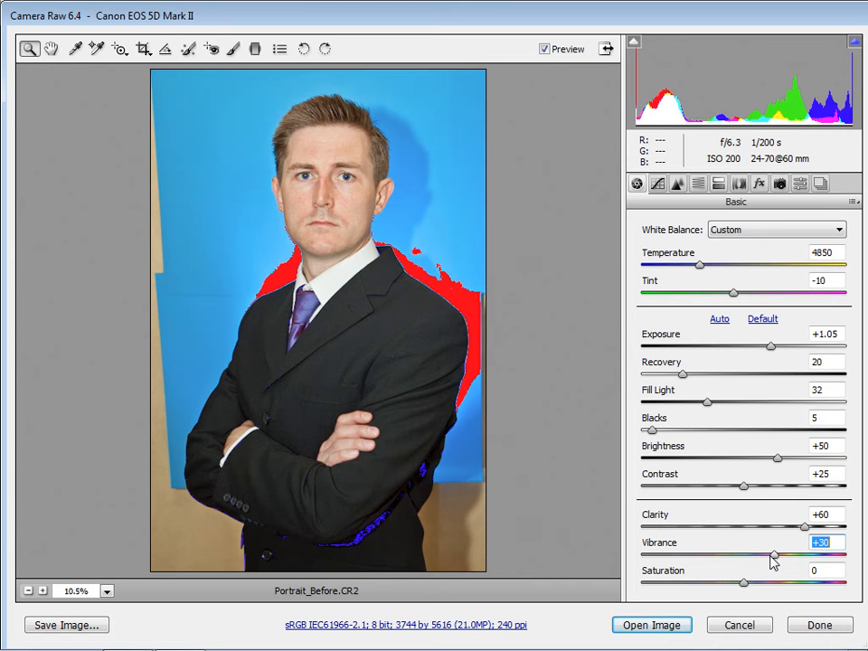
- Open the adjusted raw image as a Photoshop document and show its layers
{"action": "left_click", "coordinate": [653, 624]}
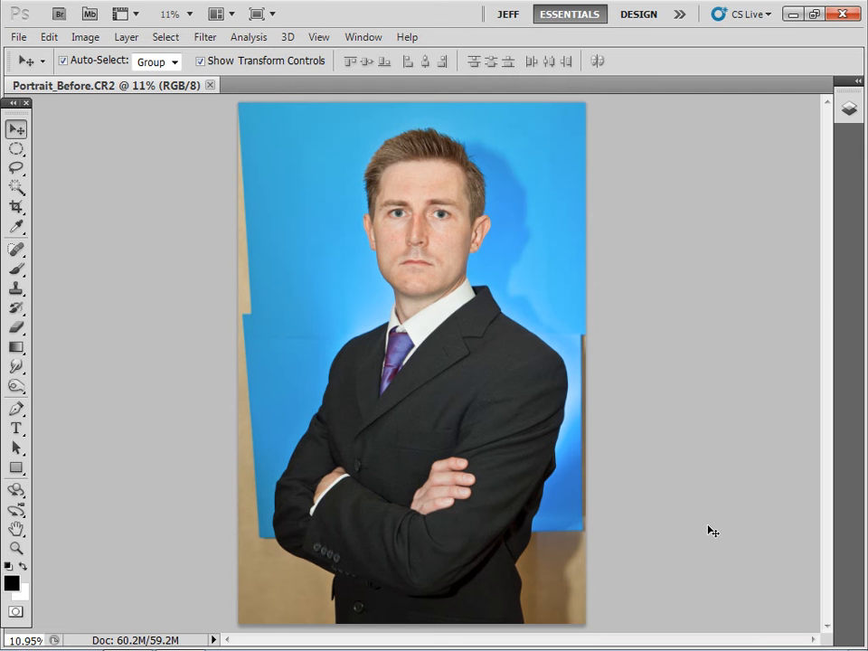
{"action": "left_click", "coordinate": [859, 84]}
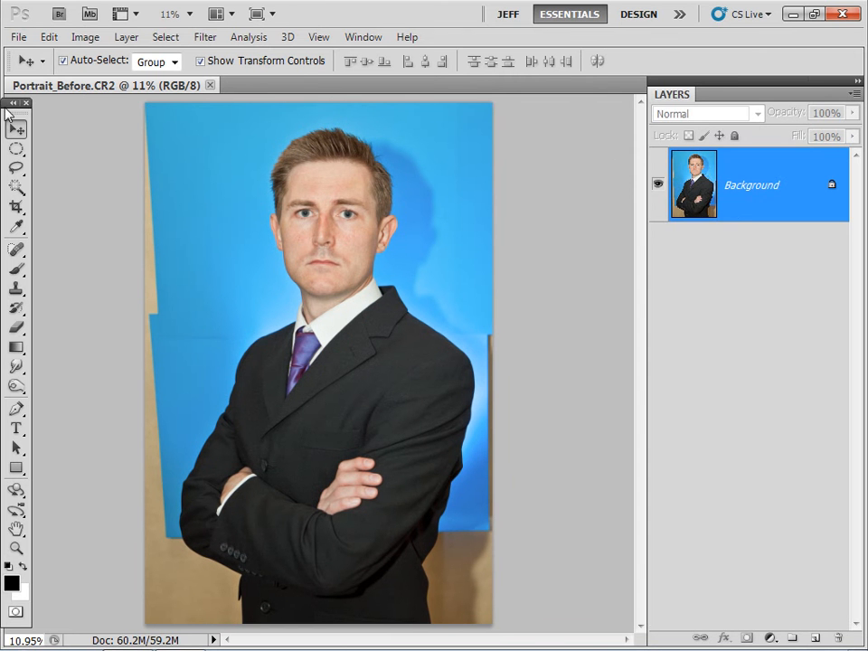
- Select the entire backdrop around the man, both the blue paper and the brown wall areas, with the Quick Selection tool
{"action": "left_click", "coordinate": [16, 190]}
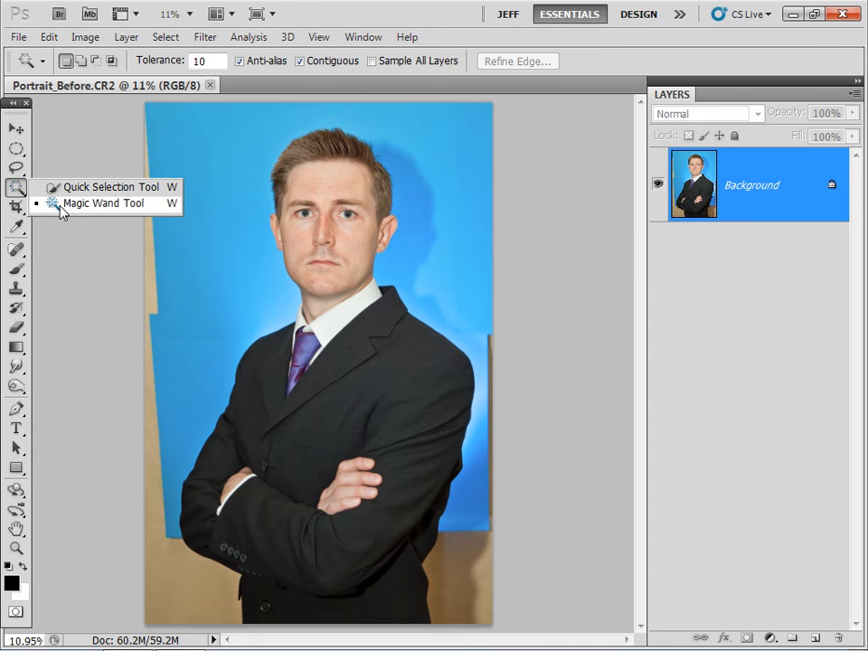
{"action": "left_click", "coordinate": [17, 192]}
{"action": "left_click", "coordinate": [80, 188]}
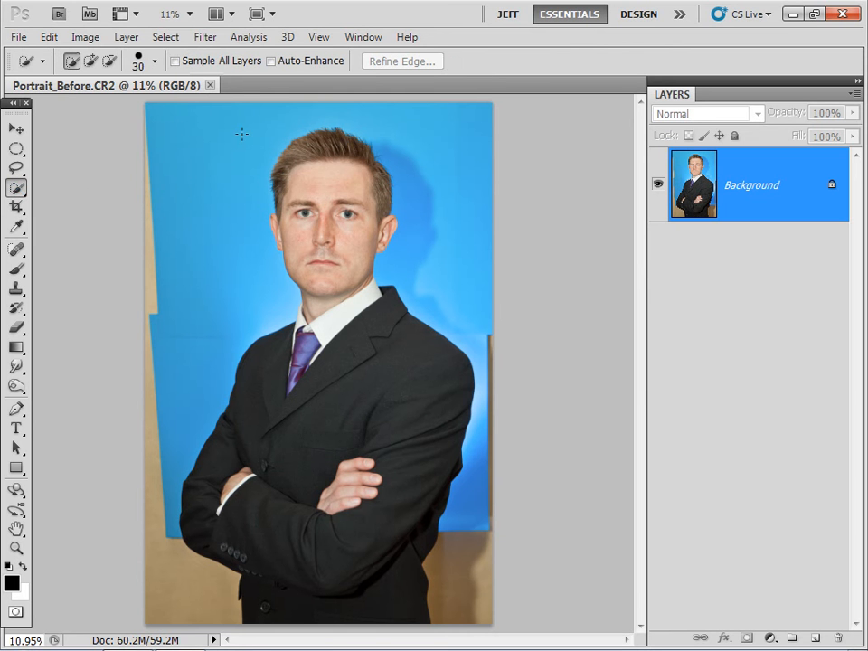
{"action": "mouse_move", "coordinate": [239, 131]}
{"action": "left_mouse_down"}
{"action": "mouse_move", "coordinate": [218, 194]}
{"action": "mouse_move", "coordinate": [163, 493]}
{"action": "left_mouse_up"}
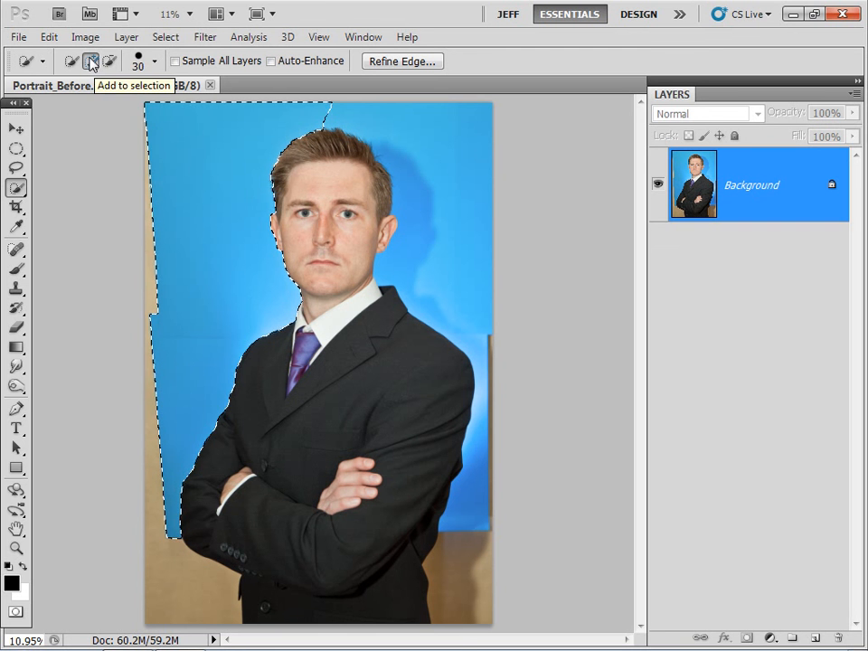
{"action": "mouse_move", "coordinate": [349, 120]}
{"action": "left_mouse_down"}
{"action": "mouse_move", "coordinate": [443, 161]}
{"action": "mouse_move", "coordinate": [453, 259]}
{"action": "mouse_move", "coordinate": [470, 284]}
{"action": "mouse_move", "coordinate": [477, 328]}
{"action": "mouse_move", "coordinate": [466, 512]}
{"action": "mouse_move", "coordinate": [457, 470]}
{"action": "mouse_move", "coordinate": [492, 459]}
{"action": "left_mouse_up"}
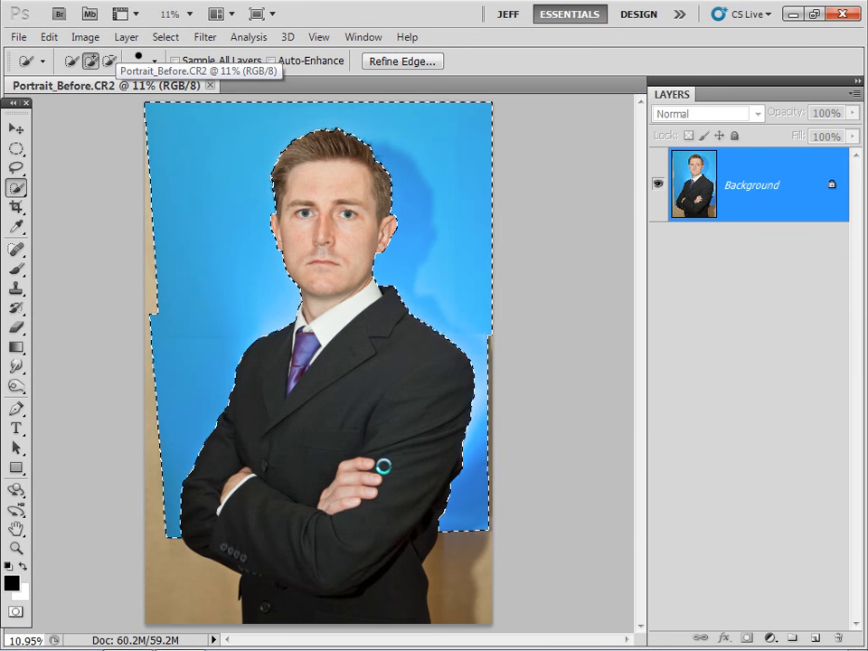
{"action": "mouse_move", "coordinate": [149, 280]}
{"action": "left_mouse_down"}
{"action": "mouse_move", "coordinate": [165, 547]}
{"action": "mouse_move", "coordinate": [219, 594]}
{"action": "left_mouse_up"}
{"action": "left_click", "coordinate": [457, 603]}
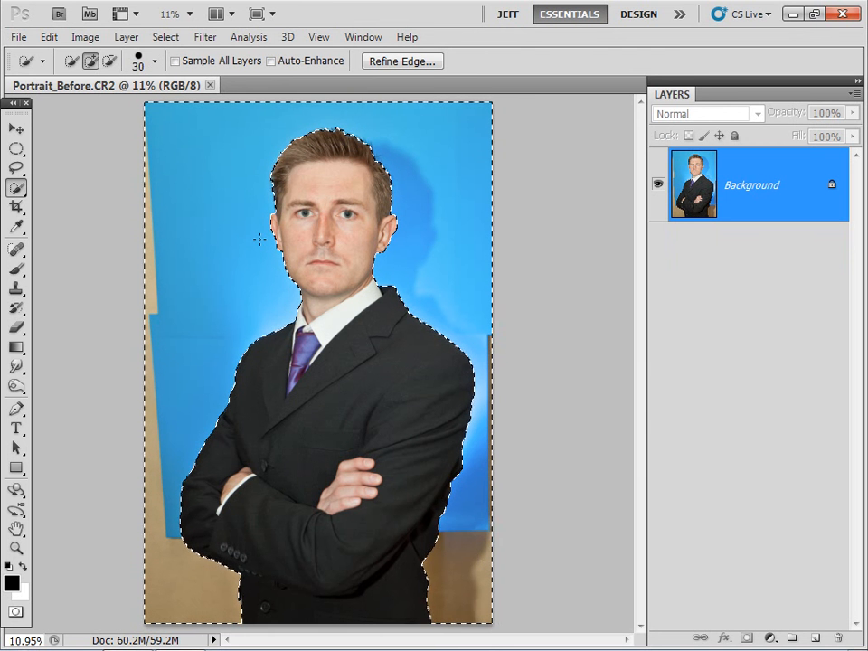
- Examine the selection edge around the man's suit at 50% magnification, and return to the full image
{"action": "key", "text": "ctrl+plus"}
{"action": "key", "text": "ctrl+plus"}
{"action": "key", "text": "ctrl+plus"}
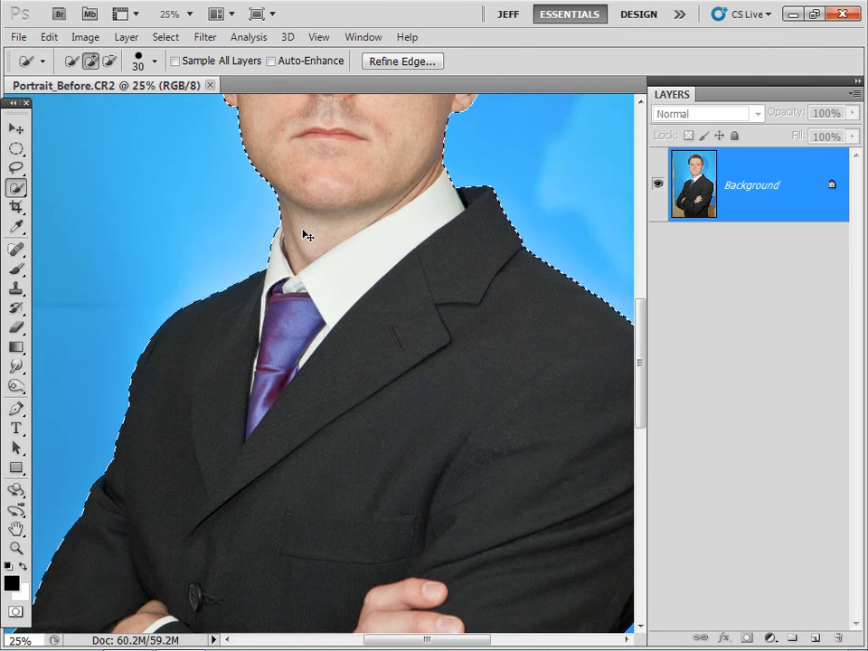
{"action": "key", "text": "ctrl+plus"}
{"action": "key", "text": "ctrl+plus"}
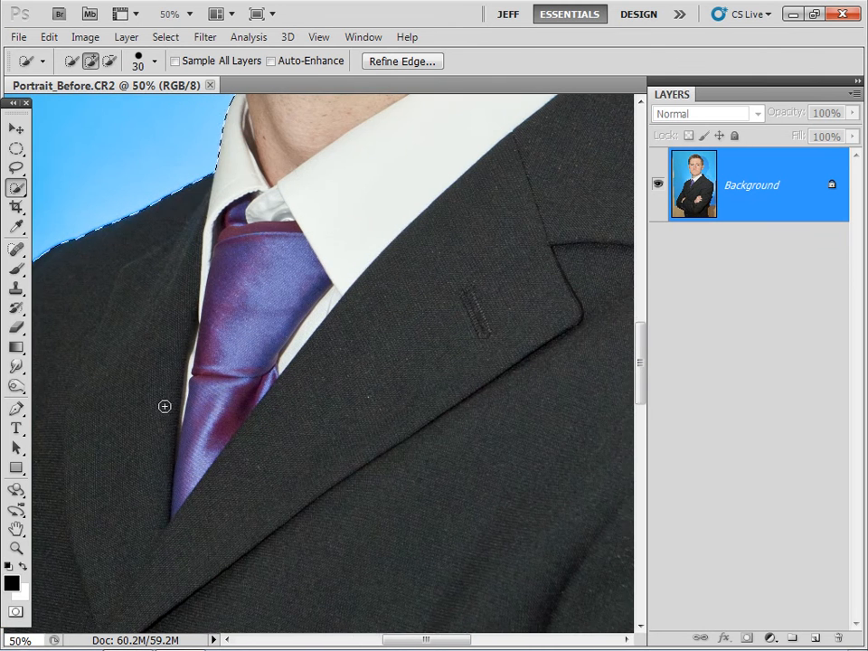
{"action": "left_click_drag", "start_coordinate": [59, 517], "coordinate": [257, 205]}
{"action": "left_click_drag", "start_coordinate": [531, 434], "coordinate": [232, 454]}
{"action": "left_click_drag", "start_coordinate": [469, 201], "coordinate": [234, 364]}
{"action": "left_click_drag", "start_coordinate": [257, 121], "coordinate": [467, 438]}
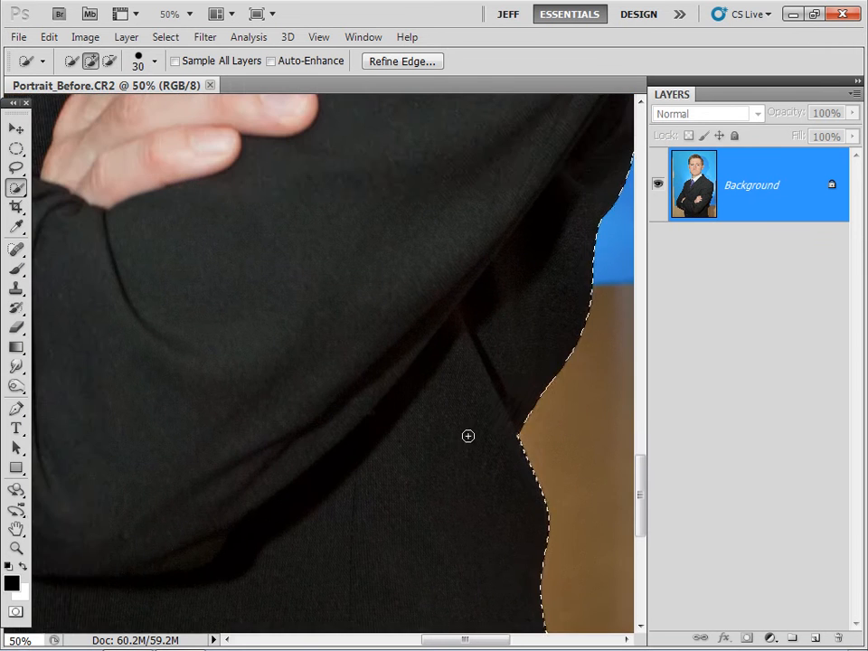
{"action": "key", "text": "ctrl+0"}
{"action": "key", "text": "ctrl+0"}
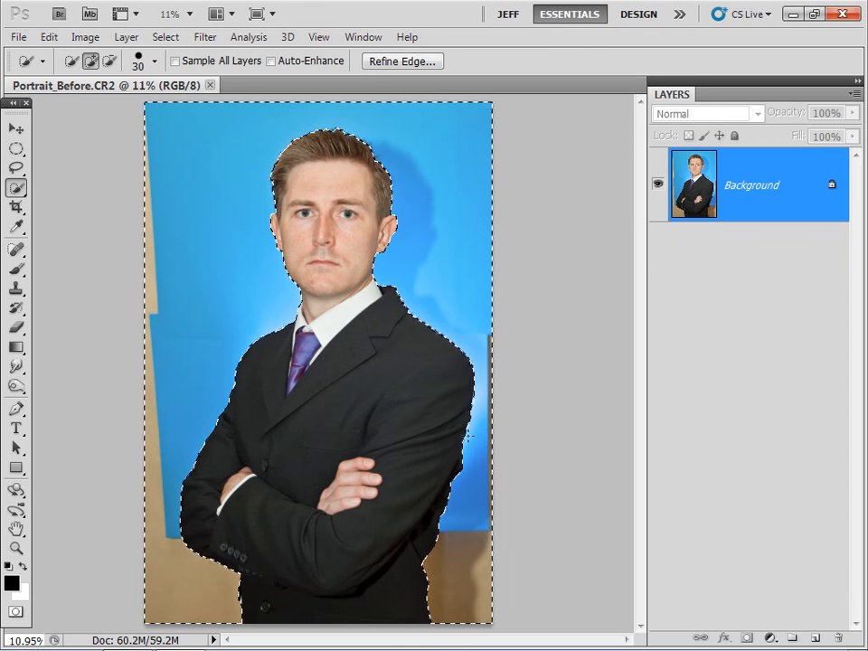
- Invert the selection to cover the man and preview it in Refine Edge with the On Black view
{"action": "left_click", "coordinate": [174, 38]}
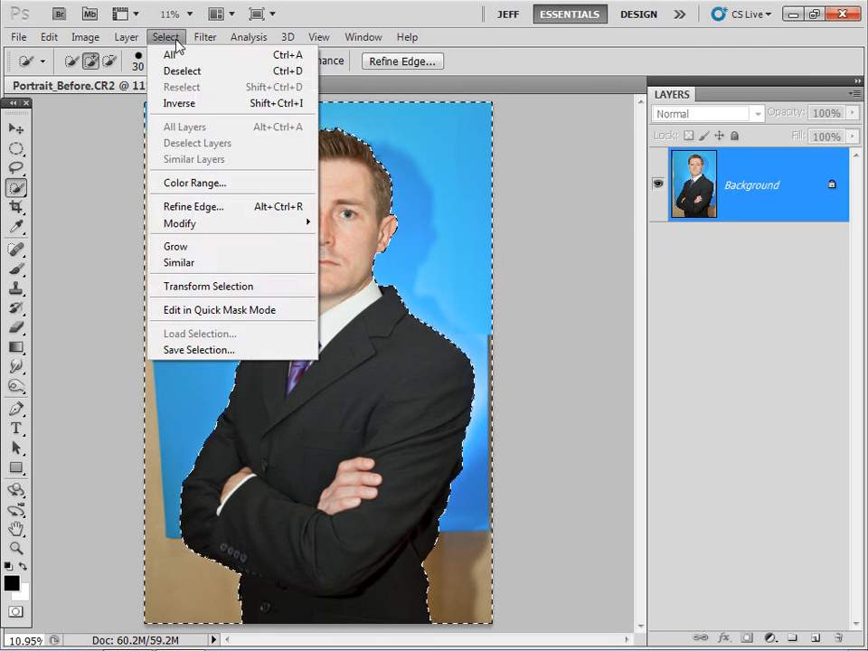
{"action": "left_click", "coordinate": [181, 109]}
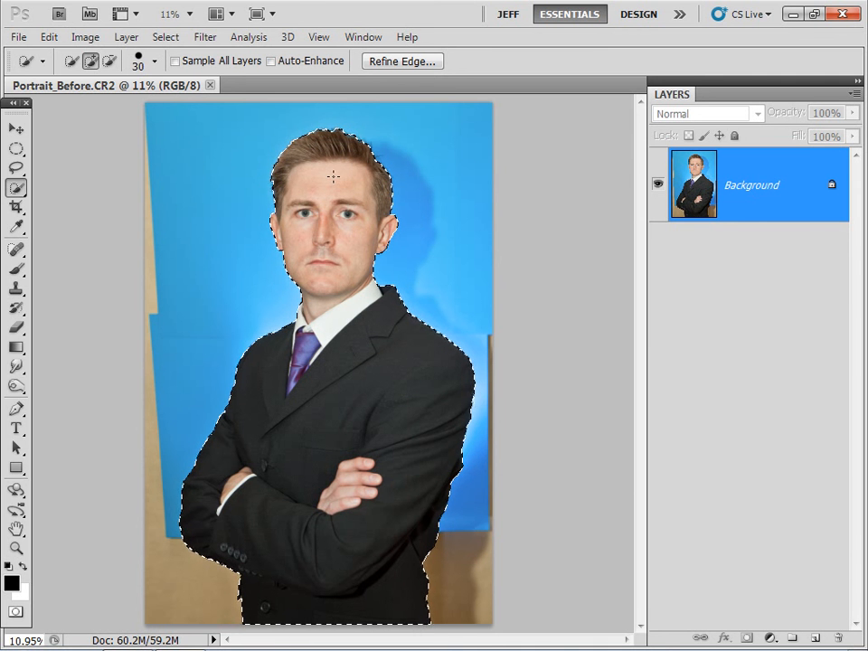
{"action": "left_click", "coordinate": [395, 61]}
{"action": "left_click_drag", "start_coordinate": [581, 77], "coordinate": [583, 115]}
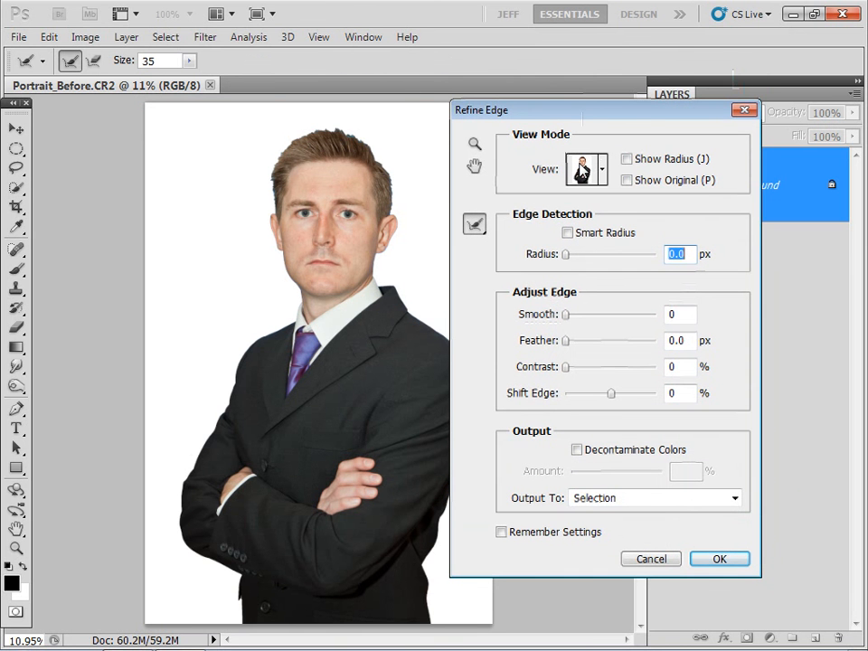
{"action": "left_click", "coordinate": [584, 170]}
{"action": "left_click", "coordinate": [581, 280]}
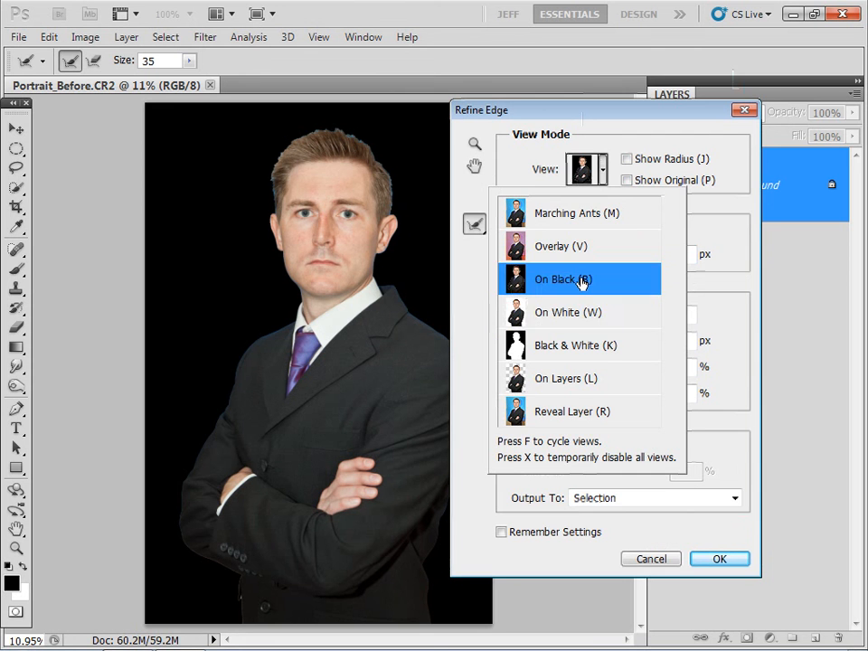
- Paint along the hair edge from one side of the head to the other using the Refine Radius Tool at size 125
{"action": "left_click", "coordinate": [473, 227]}
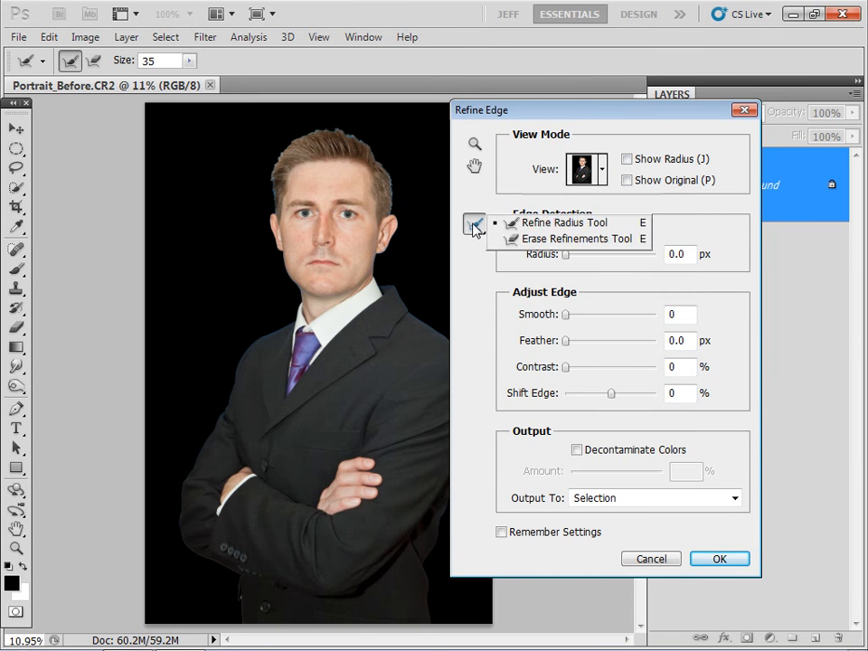
{"action": "left_click", "coordinate": [556, 226]}
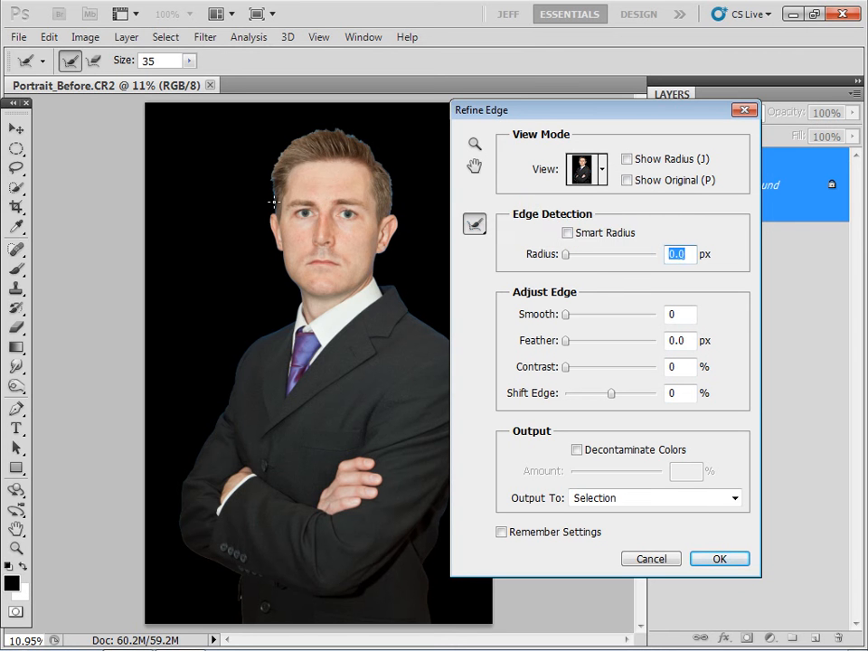
{"action": "key", "text": "bracketright"}
{"action": "key", "text": "bracketright"}
{"action": "key", "text": "bracketright"}
{"action": "key", "text": "bracketright"}
{"action": "key", "text": "bracketright"}
{"action": "key", "text": "bracketright"}
{"action": "key", "text": "bracketright"}
{"action": "key", "text": "bracketright"}
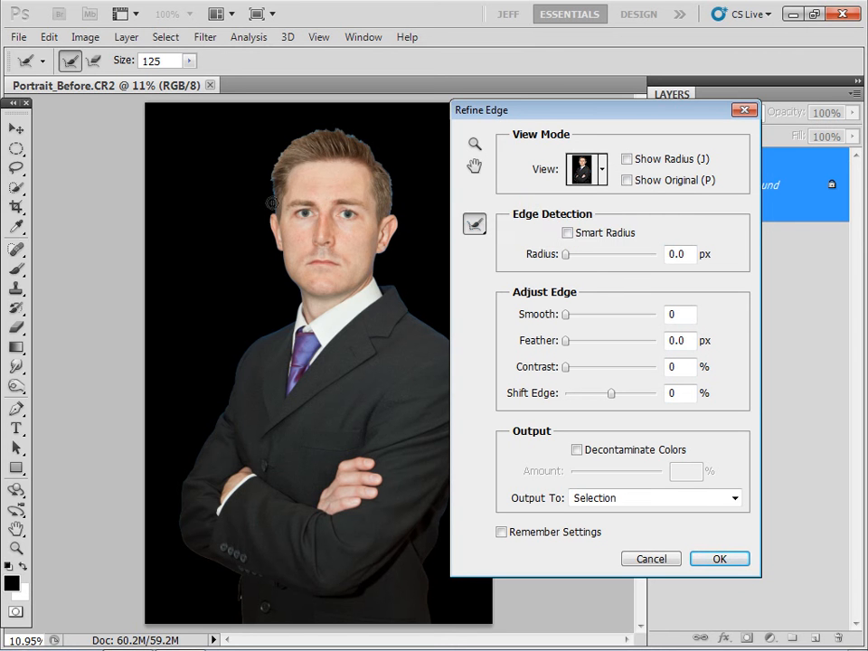
{"action": "mouse_move", "coordinate": [272, 204]}
{"action": "left_mouse_down"}
{"action": "mouse_move", "coordinate": [282, 145]}
{"action": "mouse_move", "coordinate": [302, 129]}
{"action": "mouse_move", "coordinate": [334, 127]}
{"action": "mouse_move", "coordinate": [372, 143]}
{"action": "mouse_move", "coordinate": [389, 212]}
{"action": "left_mouse_up"}
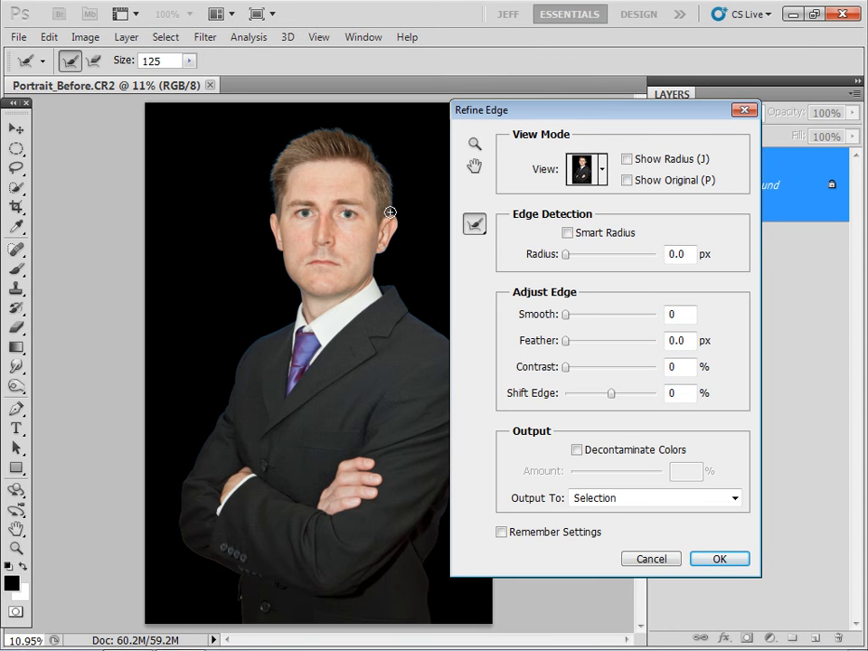
- Show the refinement radius and enable Smart Radius with an edge detection radius of 1.6 px
{"action": "left_click", "coordinate": [625, 160]}
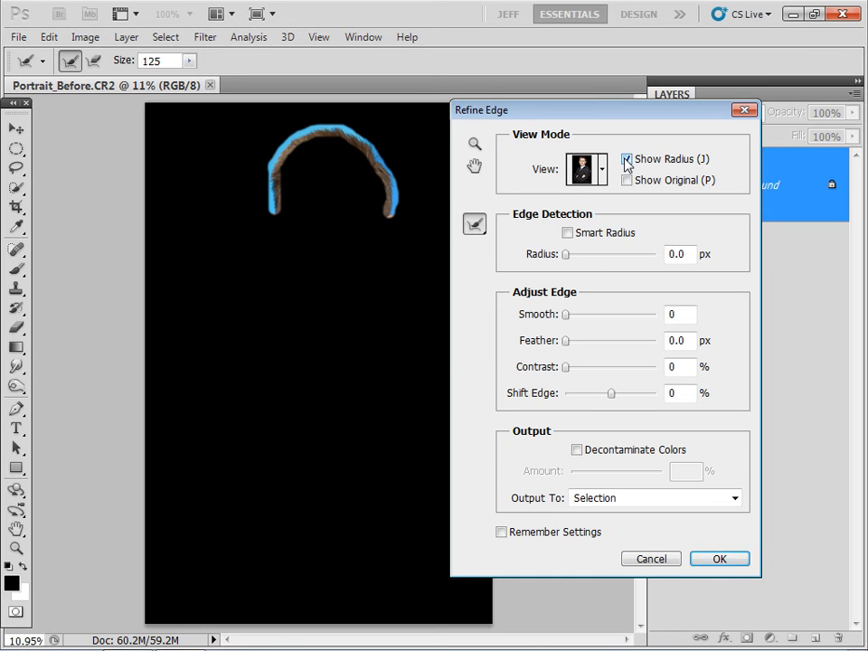
{"action": "left_click", "coordinate": [566, 233]}
{"action": "left_click_drag", "start_coordinate": [568, 258], "coordinate": [576, 264]}
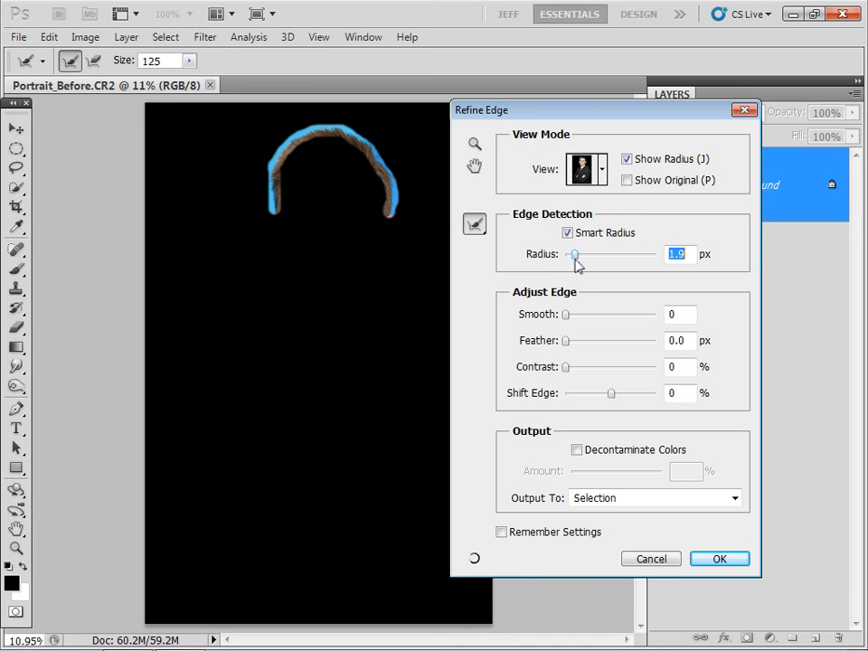
{"action": "key", "text": "Down"}
{"action": "key", "text": "Up"}
{"action": "key", "text": "BackSpace"}
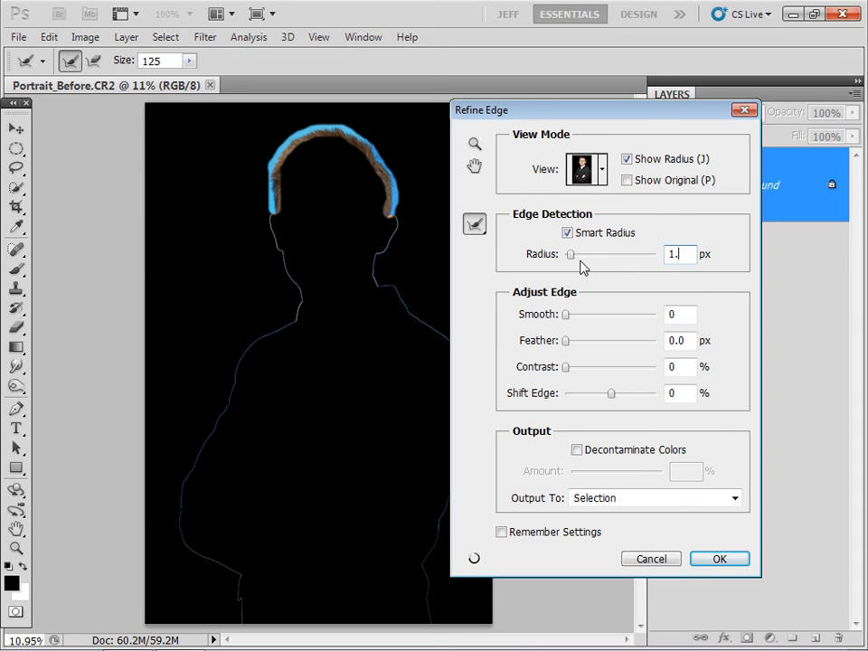
{"action": "type", "text": "6"}
- Decontaminate the edge colors by 70% and output the refined selection to a new layer with a layer mask
{"action": "left_click", "coordinate": [577, 450]}
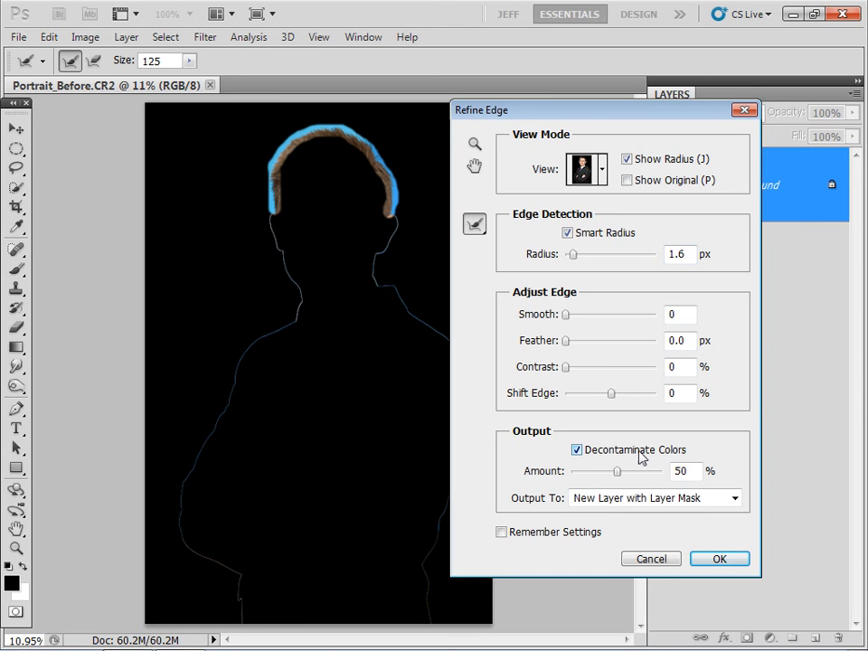
{"action": "left_click_drag", "start_coordinate": [617, 471], "coordinate": [638, 471]}
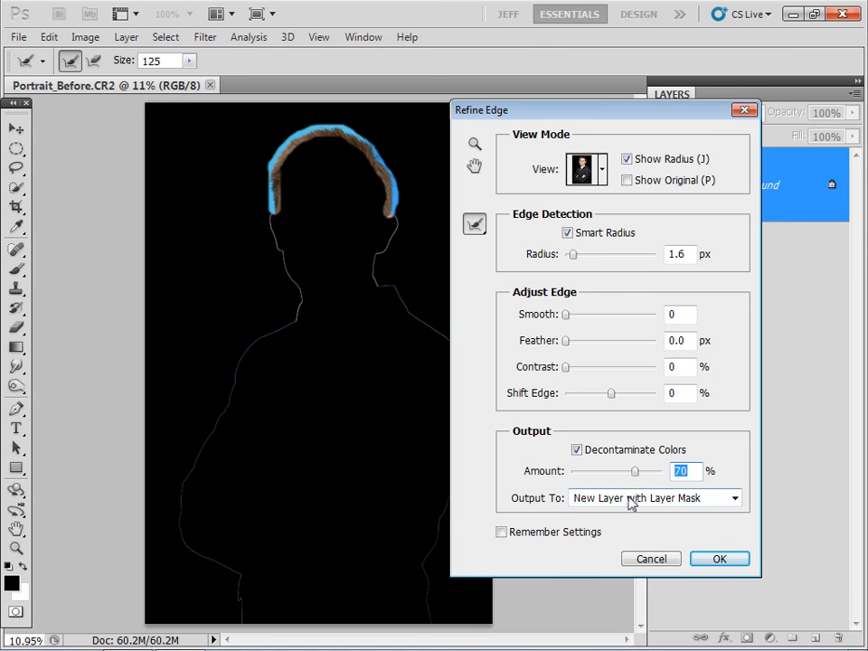
{"action": "left_click", "coordinate": [709, 560]}
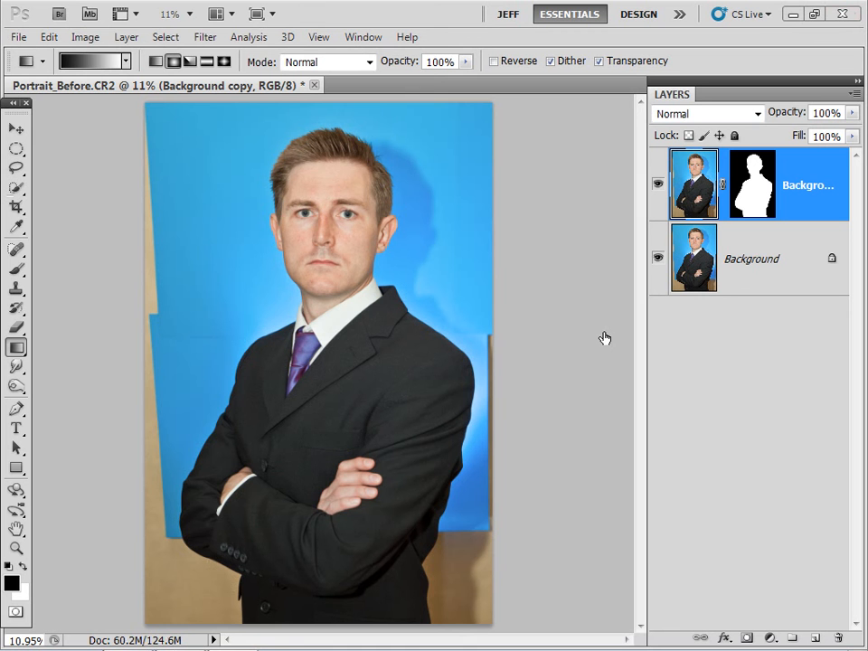
- Rename the masked copy layer as Subject and make the Background layer active
{"action": "double_click", "coordinate": [809, 186]}
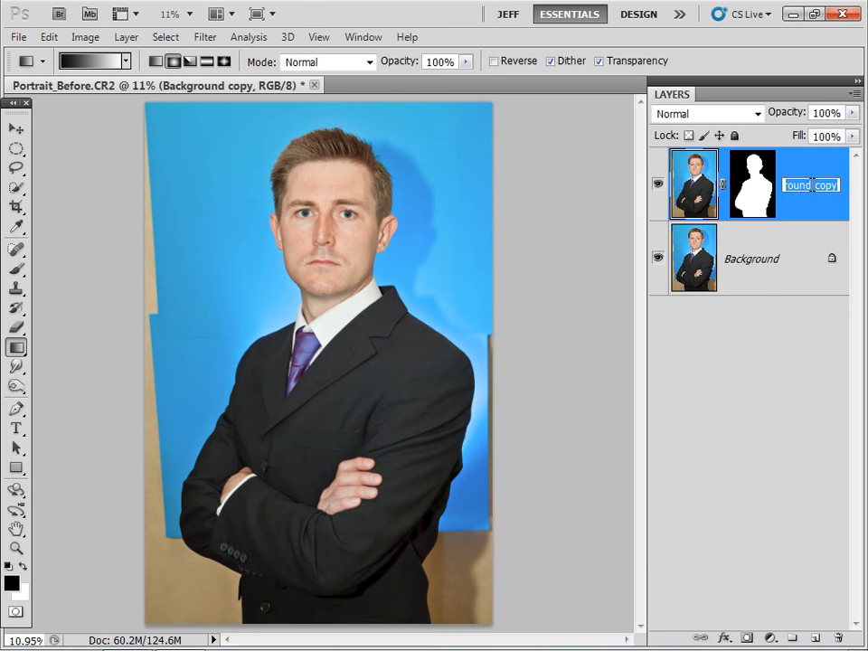
{"action": "type", "text": "Subject"}
{"action": "key", "text": "Return"}
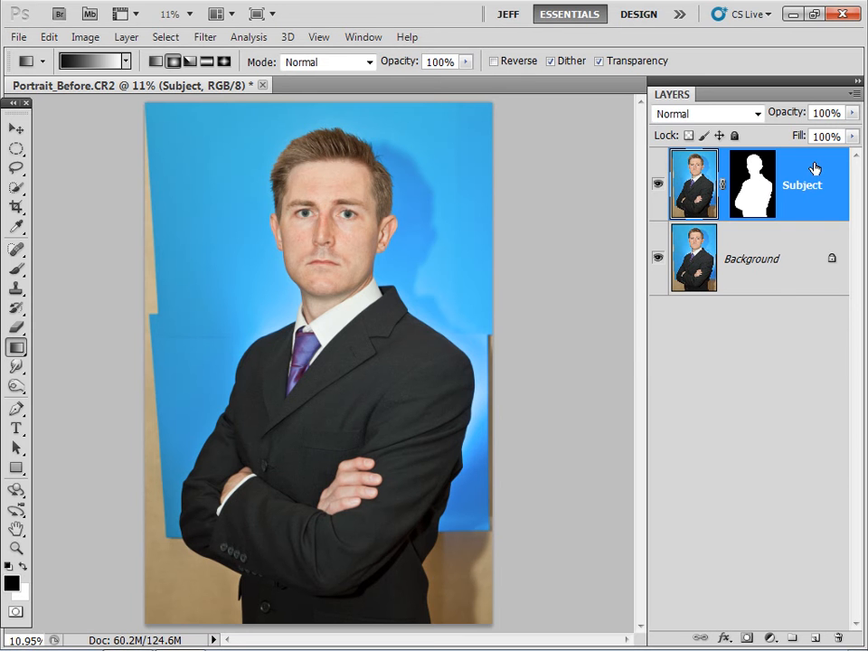
{"action": "left_click", "coordinate": [793, 260]}
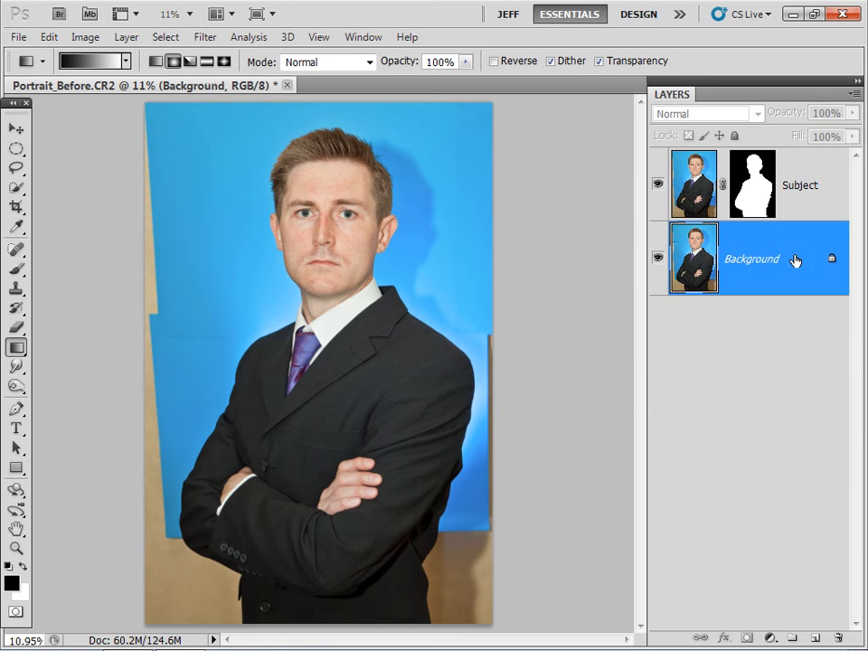
{"action": "left_click", "coordinate": [659, 259]}
{"action": "left_click", "coordinate": [659, 261]}
- Edit the Gradient tool's gradient, setting its starting stop to the light blue sampled from the backdrop beside the man's neck
{"action": "left_click", "coordinate": [20, 349]}
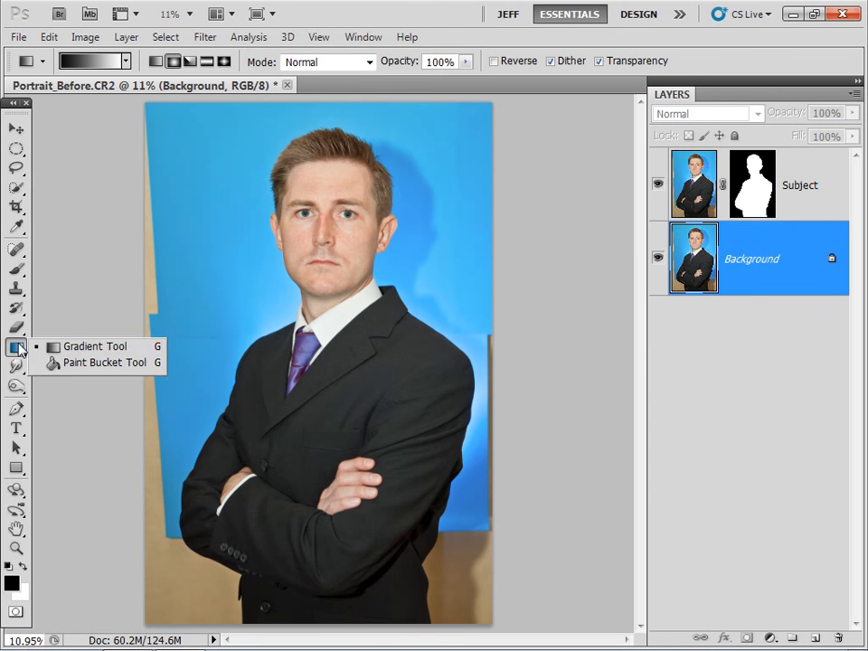
{"action": "left_click", "coordinate": [73, 348]}
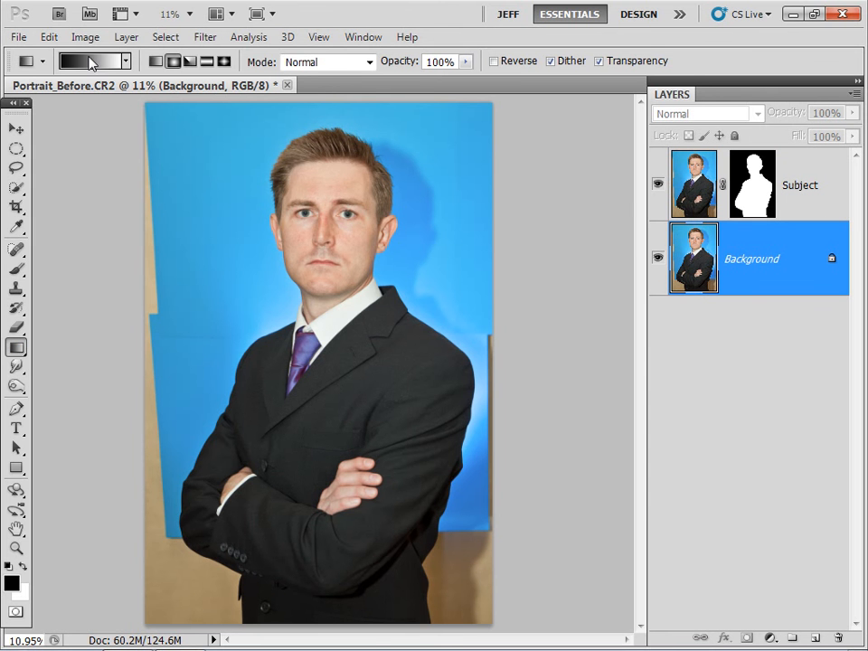
{"action": "left_click", "coordinate": [90, 63]}
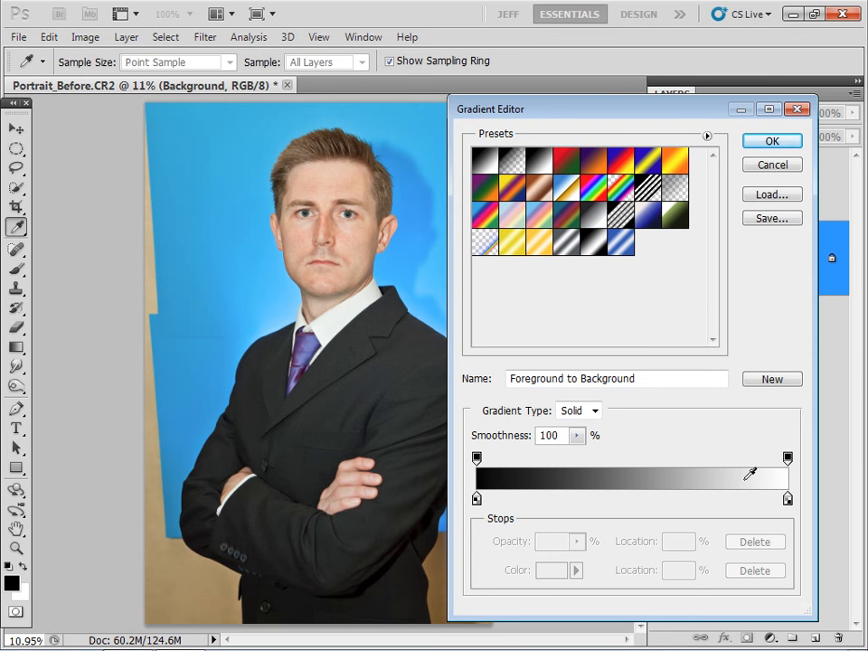
{"action": "left_click", "coordinate": [477, 499]}
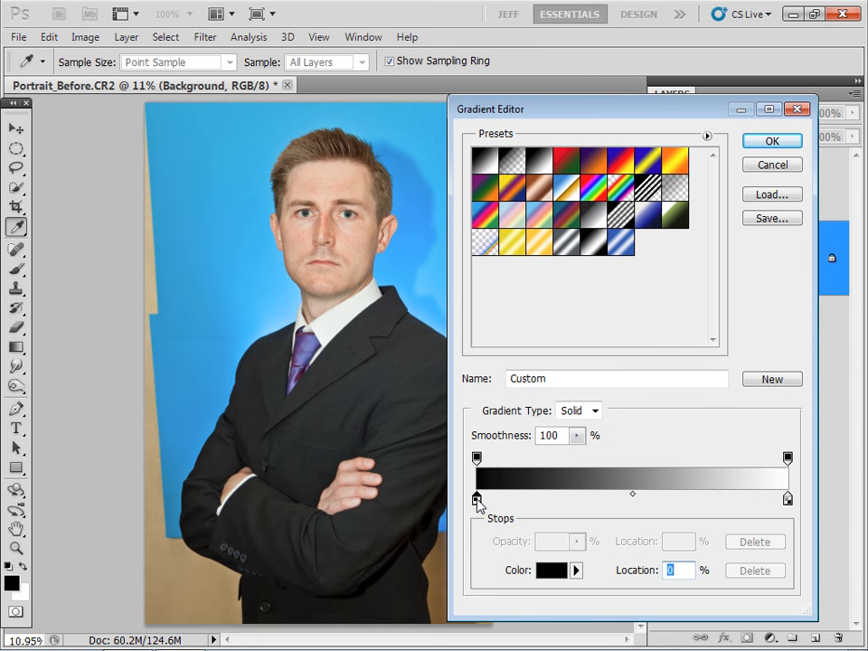
{"action": "double_click", "coordinate": [477, 499]}
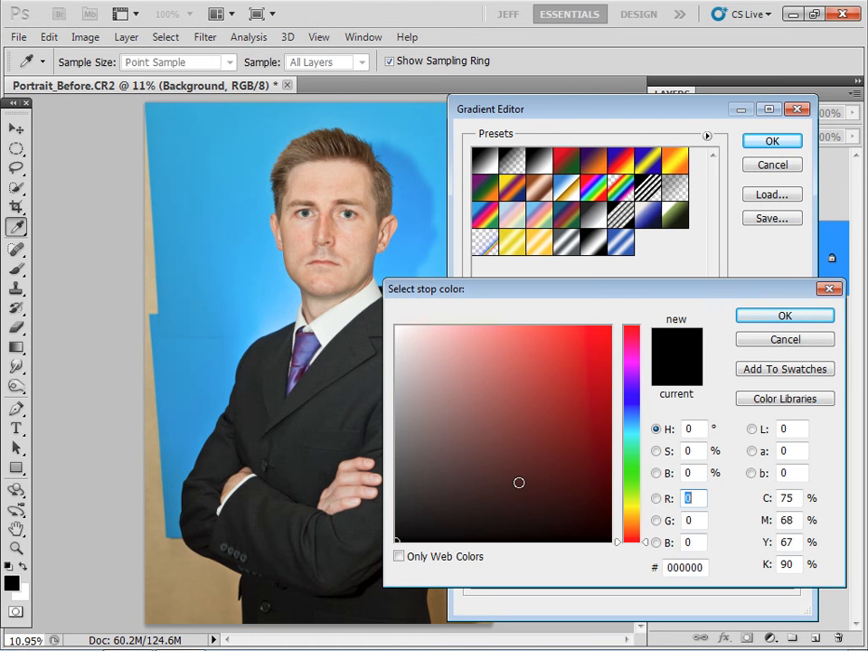
{"action": "left_click", "coordinate": [302, 297]}
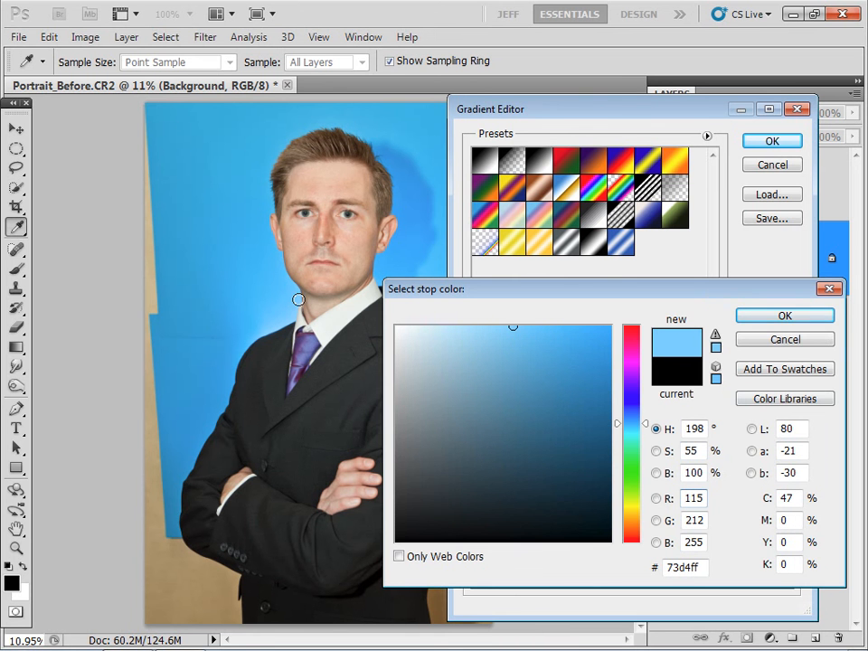
{"action": "left_click", "coordinate": [803, 315]}
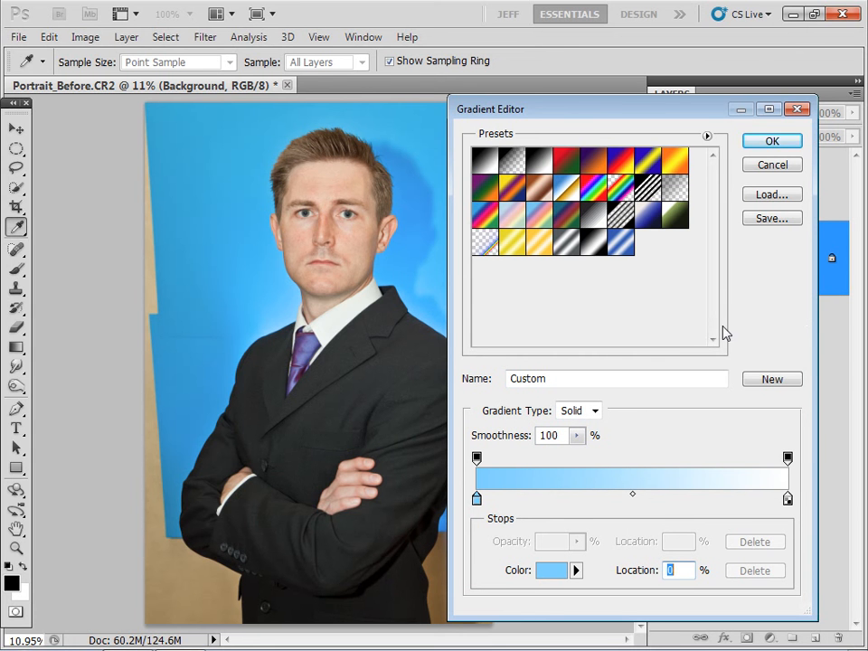
- Add a middle color stop at 50% of the gradient and set its color to RGB 72, 111, 139
{"action": "left_click", "coordinate": [631, 499]}
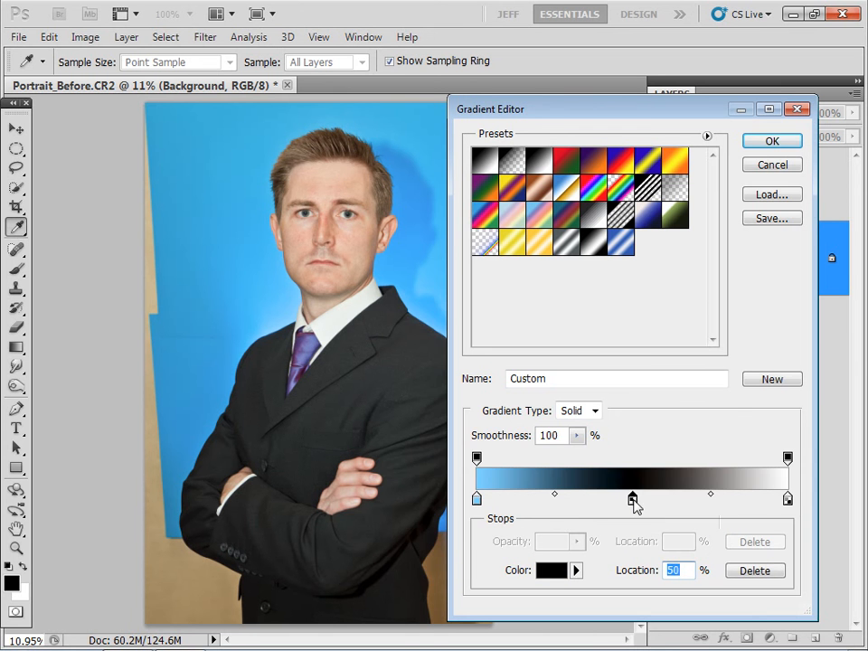
{"action": "double_click", "coordinate": [632, 500]}
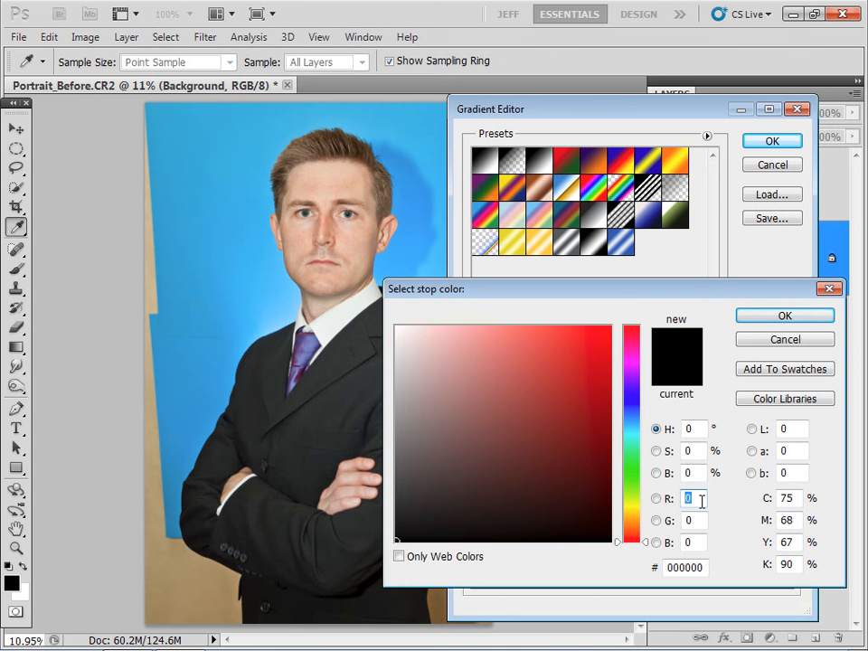
{"action": "type", "text": "72"}
{"action": "key", "text": "Tab"}
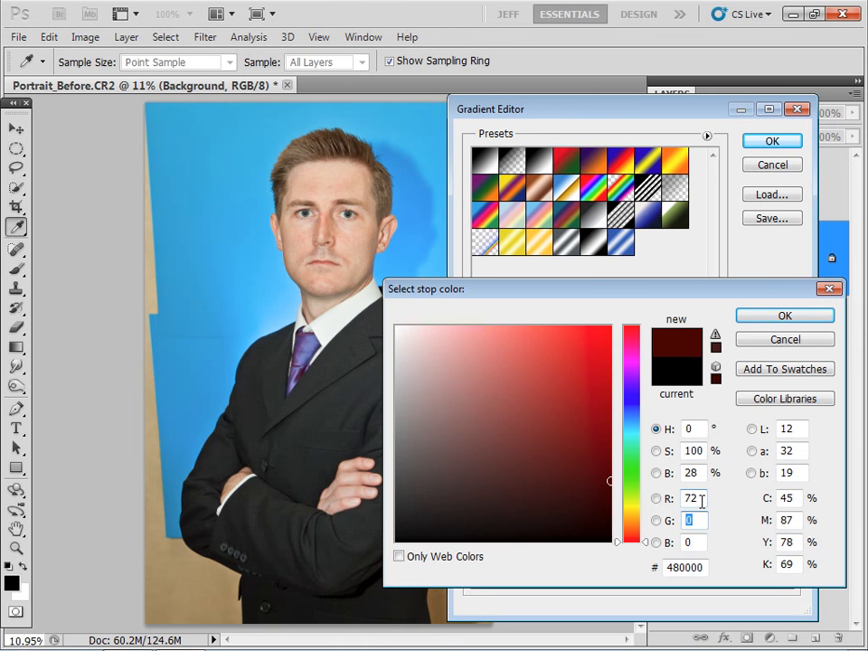
{"action": "type", "text": "111"}
{"action": "key", "text": "Tab"}
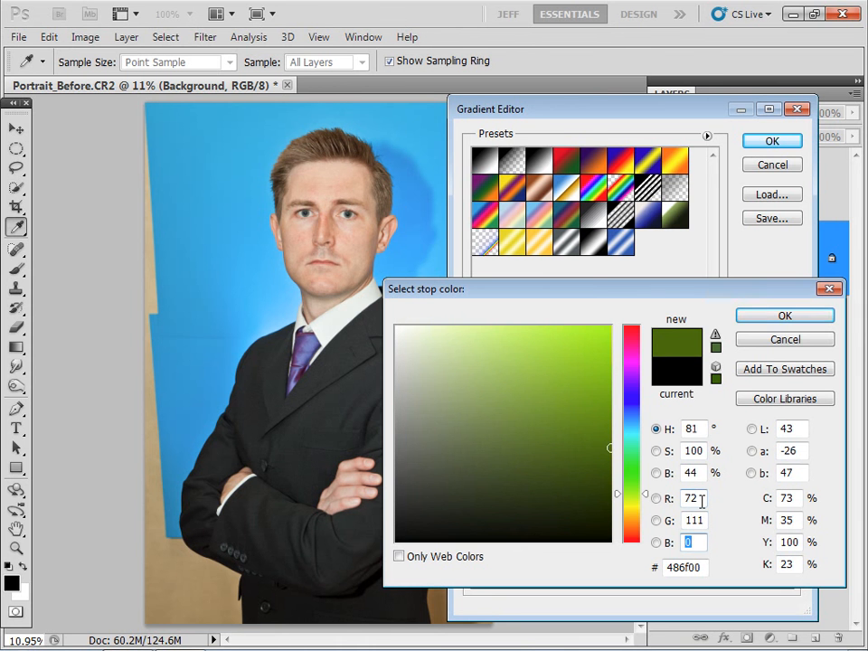
{"action": "type", "text": "139"}
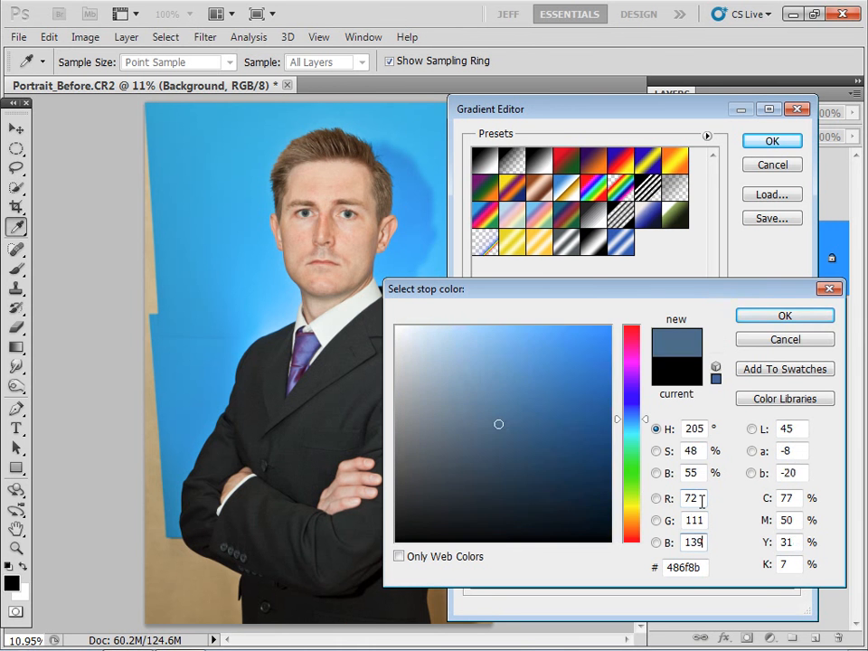
{"action": "key", "text": "Return"}
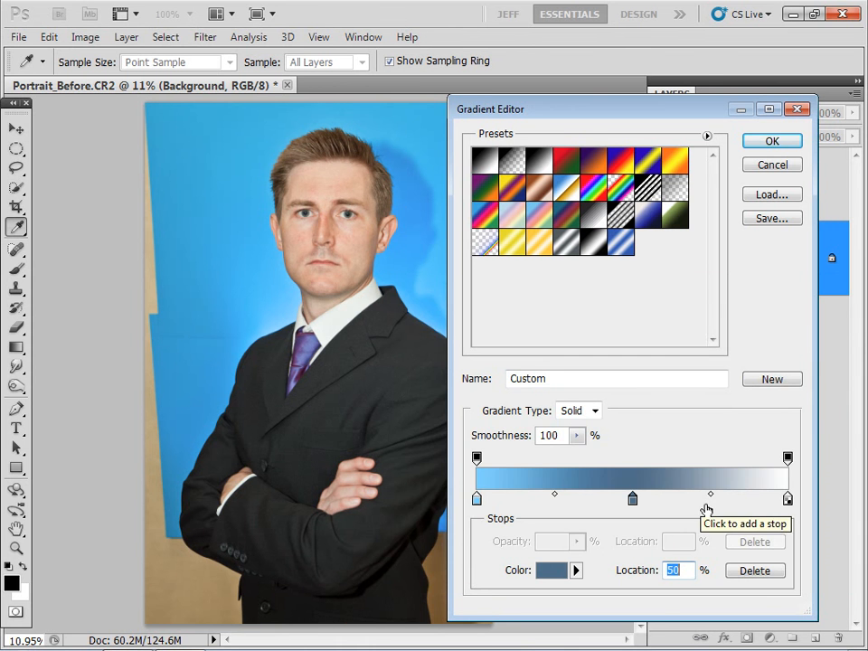
- Set the gradient's end stop to dark blue with RGB 20, 51, 72 and accept the custom gradient
{"action": "double_click", "coordinate": [787, 499]}
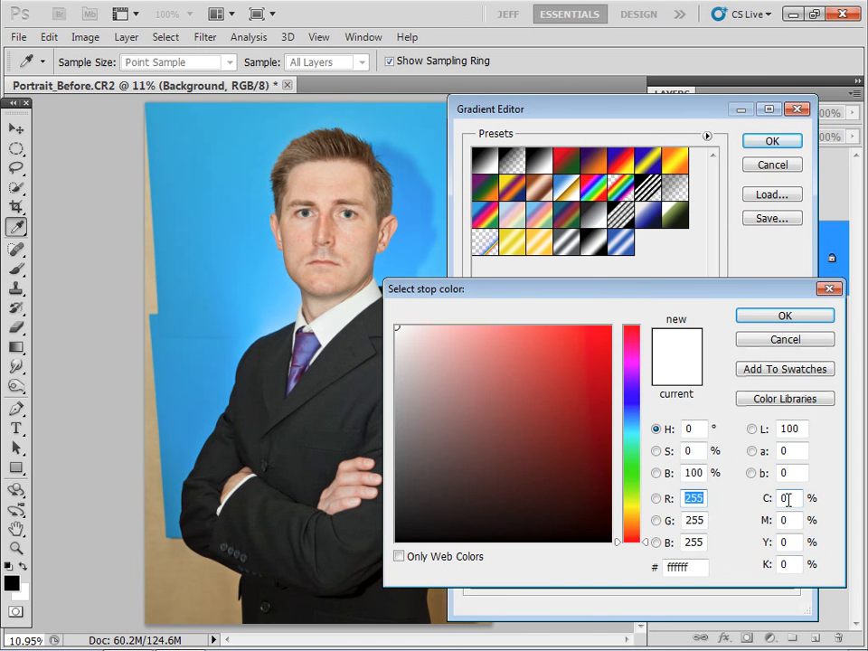
{"action": "key", "text": "ctrl+v"}
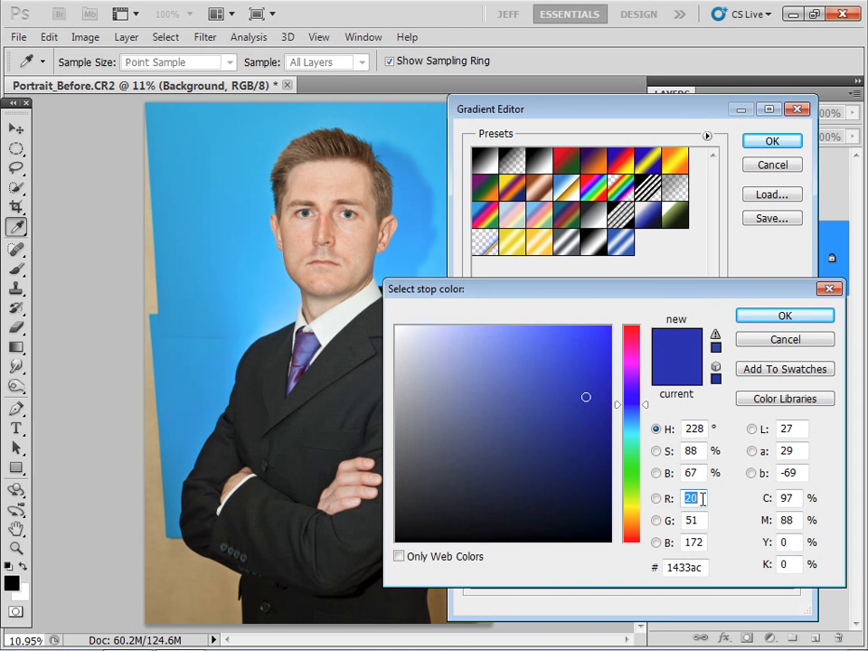
{"action": "key", "text": "Tab"}
{"action": "type", "text": "51"}
{"action": "key", "text": "Tab"}
{"action": "type", "text": "72"}
{"action": "key", "text": "Return"}
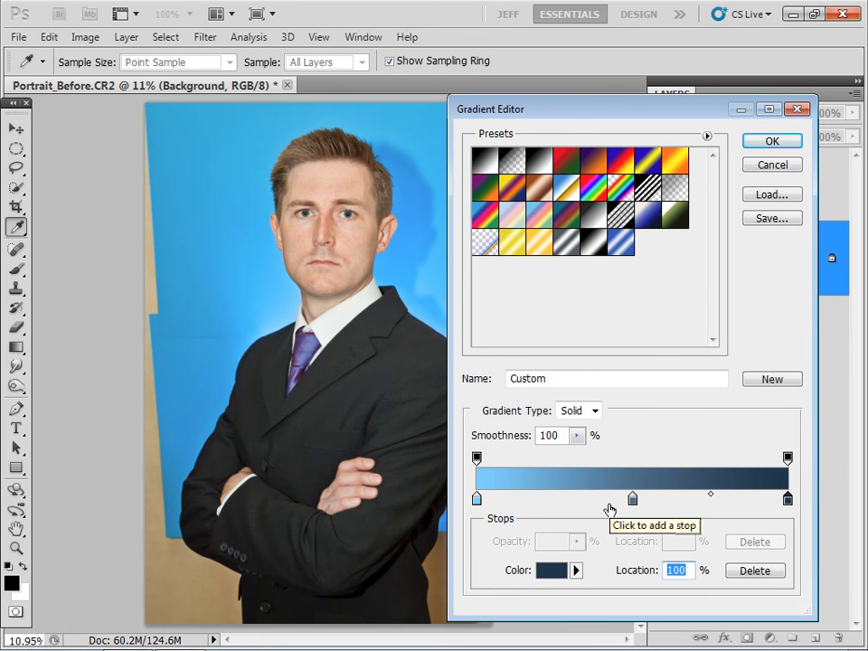
{"action": "left_click", "coordinate": [786, 144]}
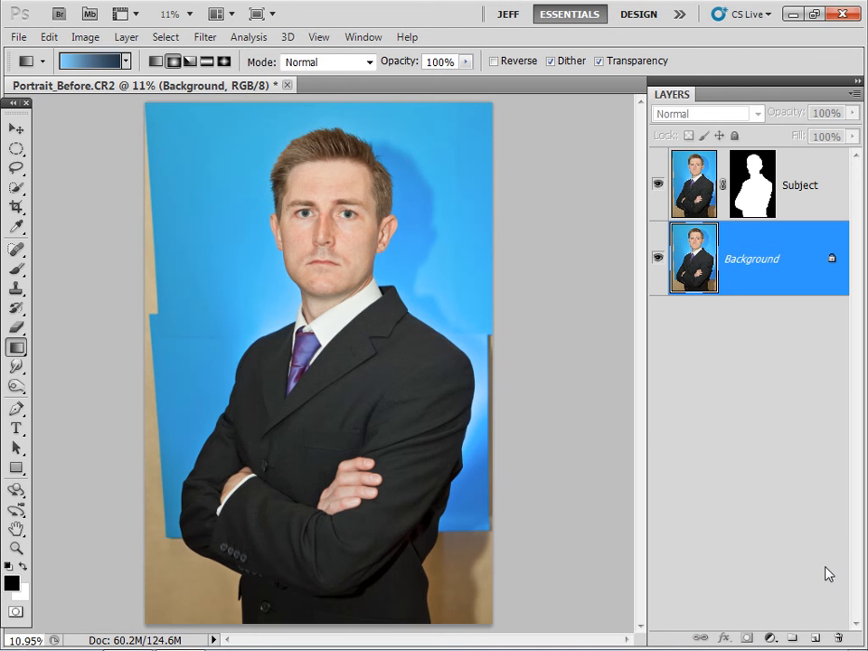
- Add a new layer below Subject and fill it with a radial gradient running from the man's collar to the image's upper edge
{"action": "left_click", "coordinate": [814, 638]}
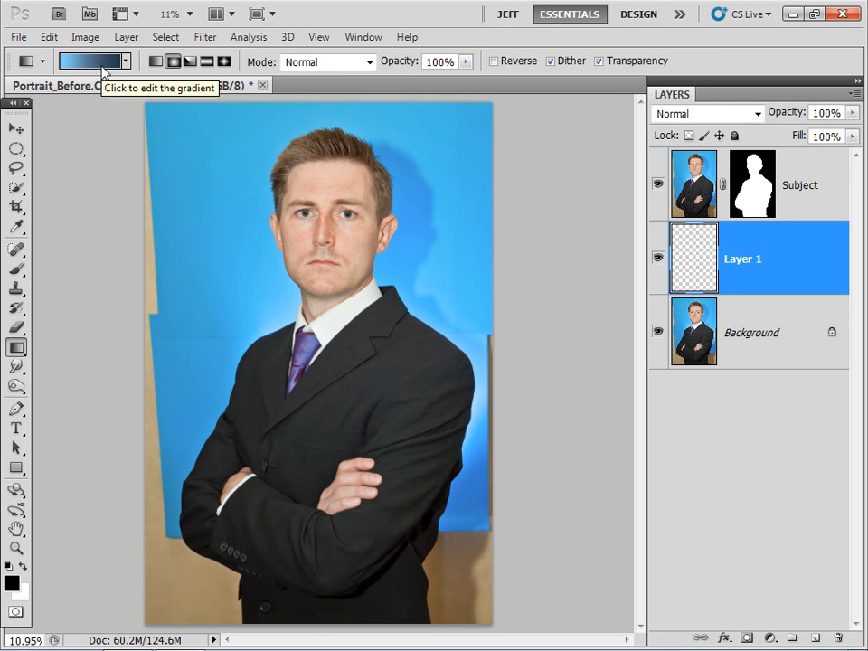
{"action": "left_click", "coordinate": [172, 62]}
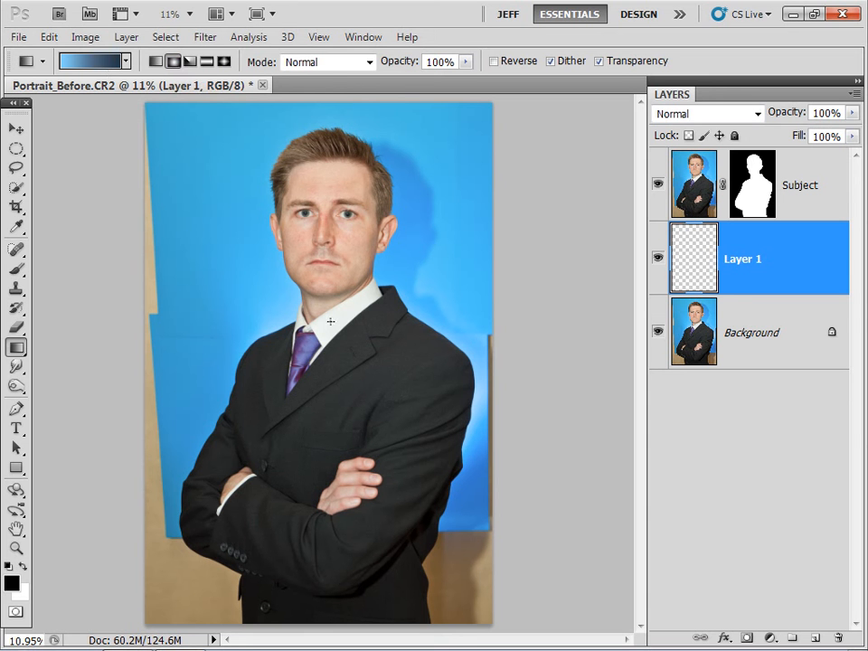
{"action": "left_click_drag", "start_coordinate": [331, 321], "coordinate": [331, 103]}
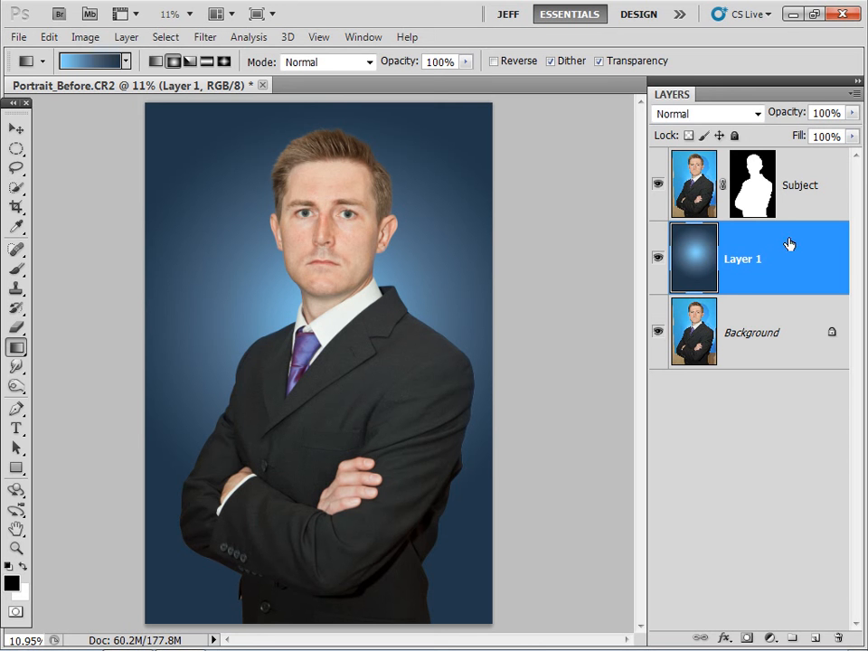
- Add a Curves adjustment clipped to the Subject layer and brighten it with a curve point at input 170, output 189
{"action": "left_click", "coordinate": [693, 164]}
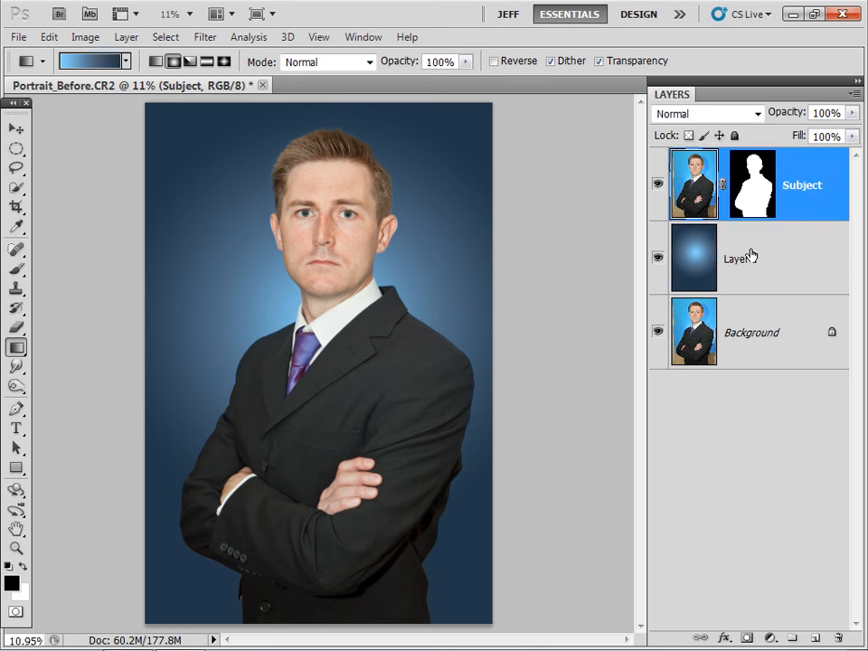
{"action": "left_click", "coordinate": [770, 638]}
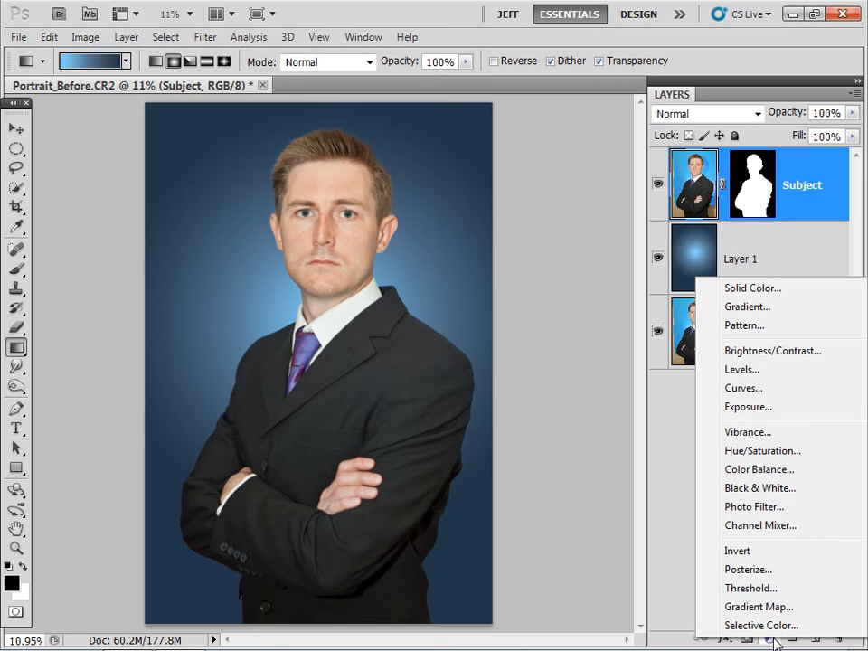
{"action": "left_click", "coordinate": [813, 389]}
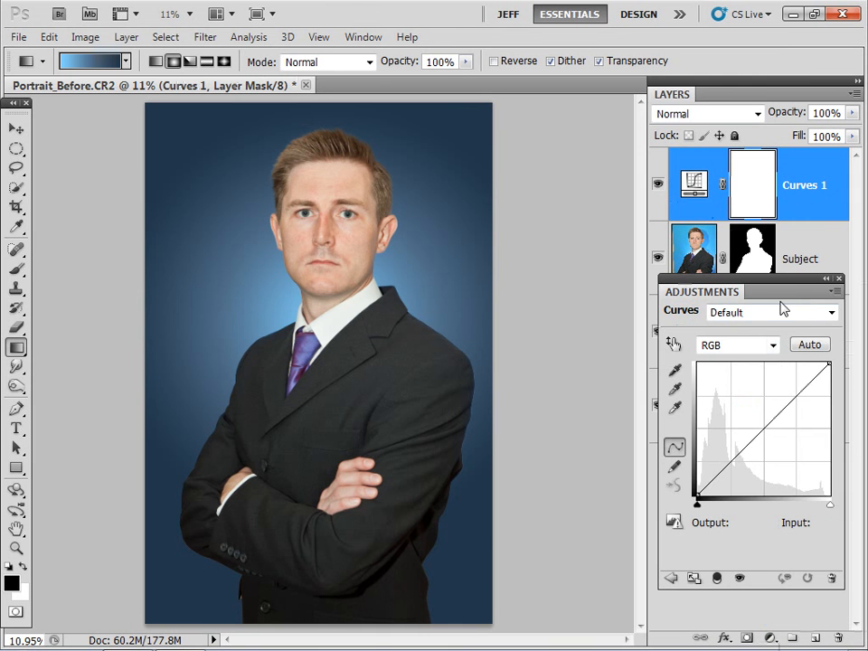
{"action": "left_click_drag", "start_coordinate": [791, 279], "coordinate": [634, 306]}
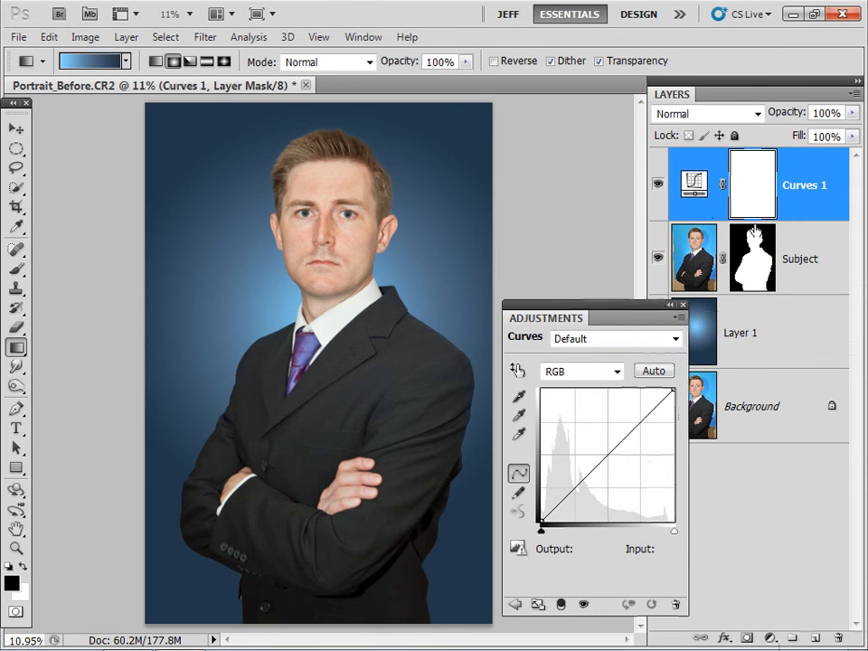
{"action": "left_click", "coordinate": [829, 222], "text": "alt"}
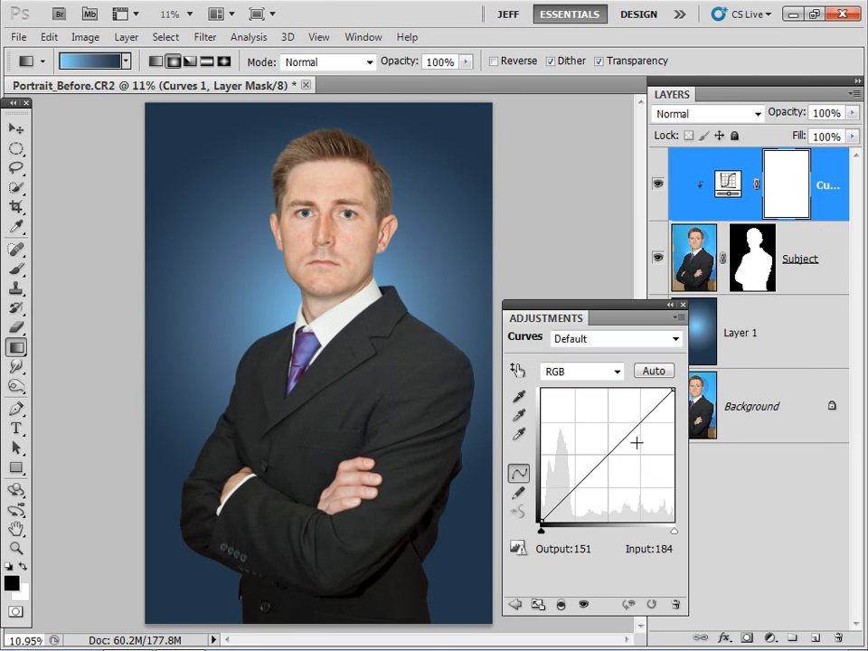
{"action": "left_click_drag", "start_coordinate": [639, 422], "coordinate": [629, 423]}
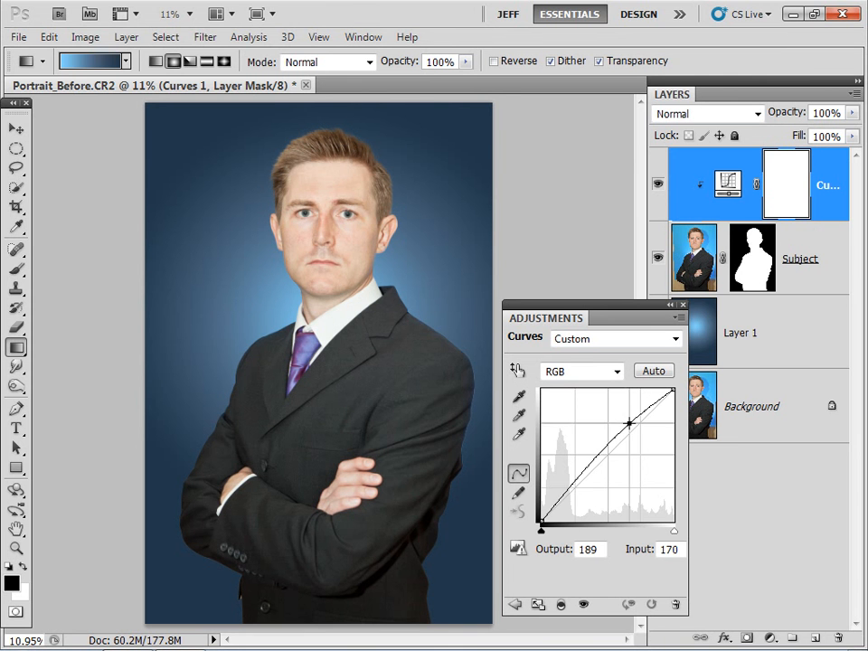
- Add a shadow point to the Subject's Curves adjustment and set it to output 73, input 78
{"action": "left_click", "coordinate": [574, 487]}
{"action": "left_click_drag", "start_coordinate": [574, 487], "coordinate": [583, 488]}
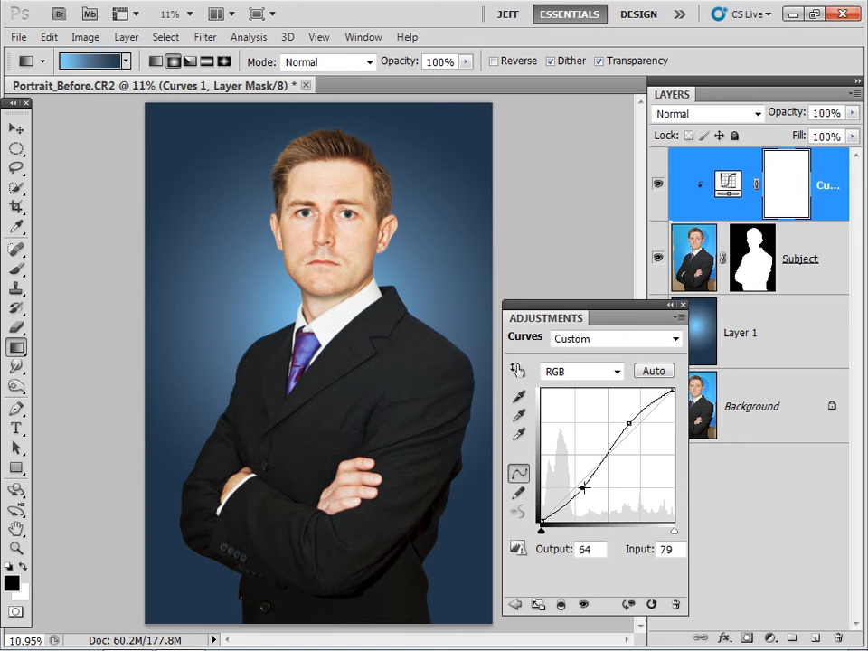
{"action": "left_click", "coordinate": [581, 549]}
{"action": "type", "text": "73"}
{"action": "key", "text": "Tab"}
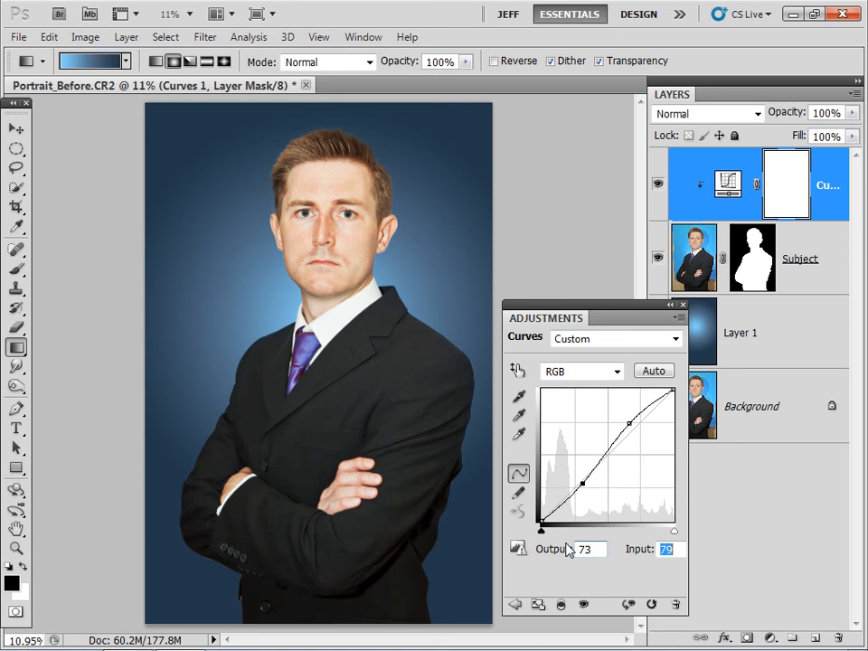
{"action": "type", "text": "78"}
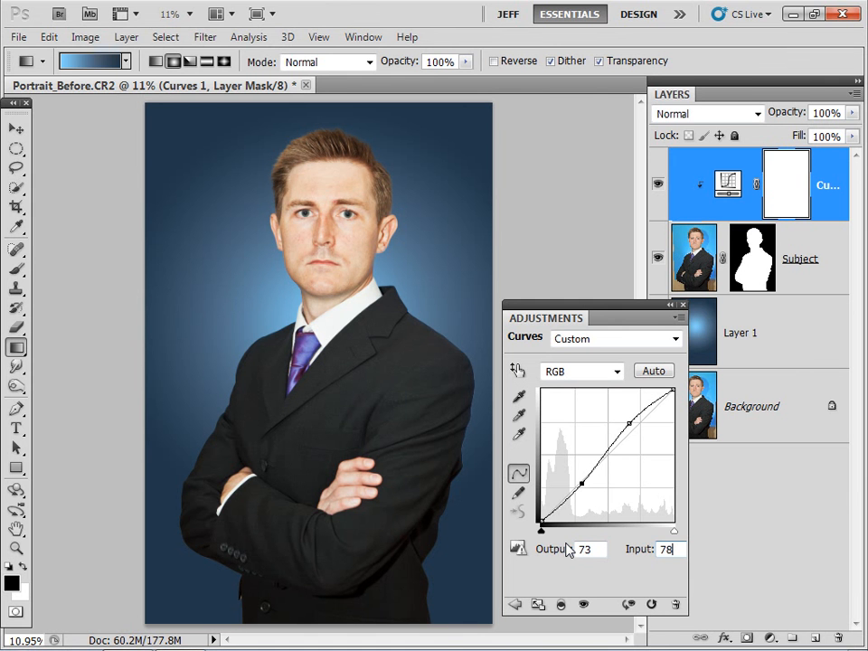
- Set the upper Curves point to output 179, input 144 and close the adjustment settings
{"action": "left_click", "coordinate": [629, 423]}
{"action": "left_click_drag", "start_coordinate": [601, 550], "coordinate": [555, 552]}
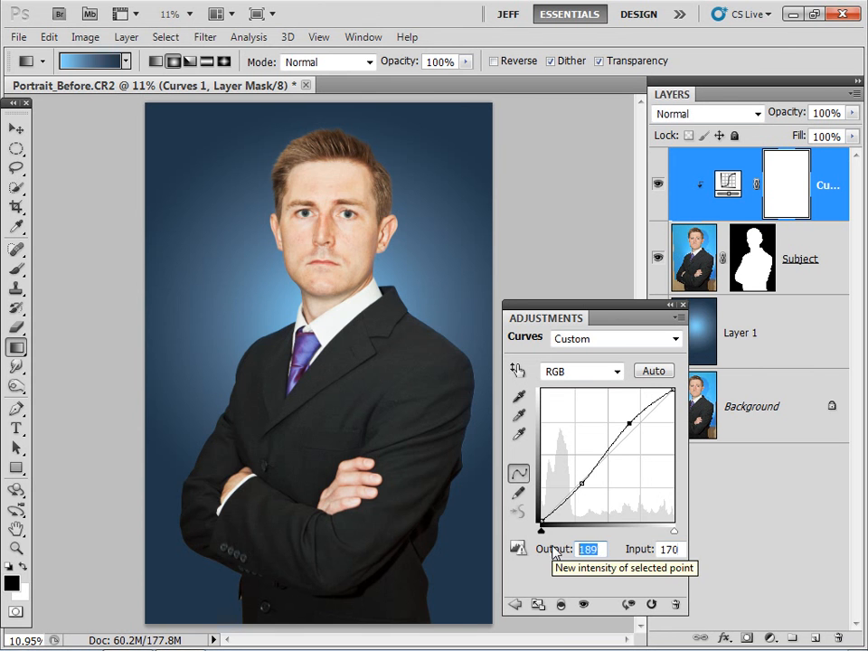
{"action": "type", "text": "179"}
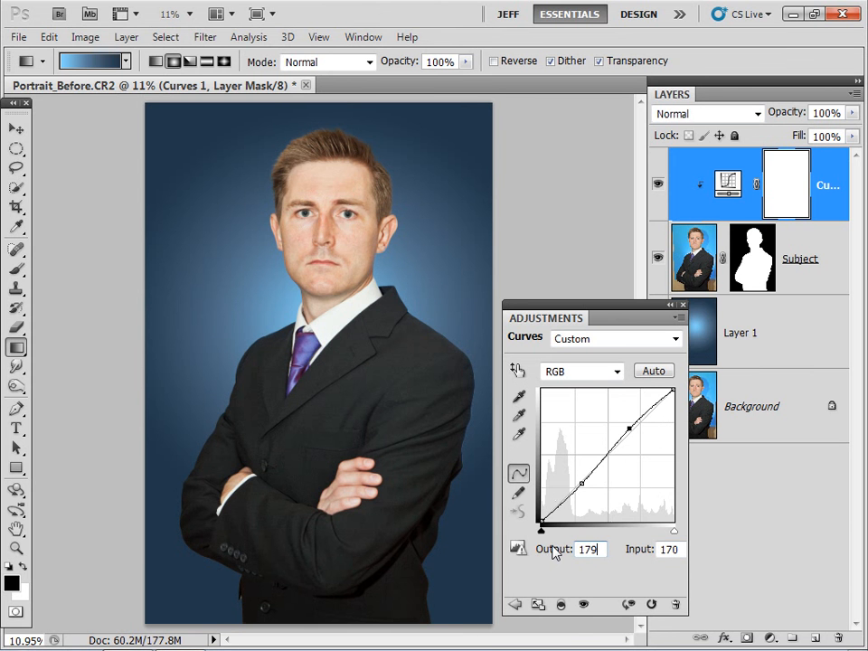
{"action": "key", "text": "Tab"}
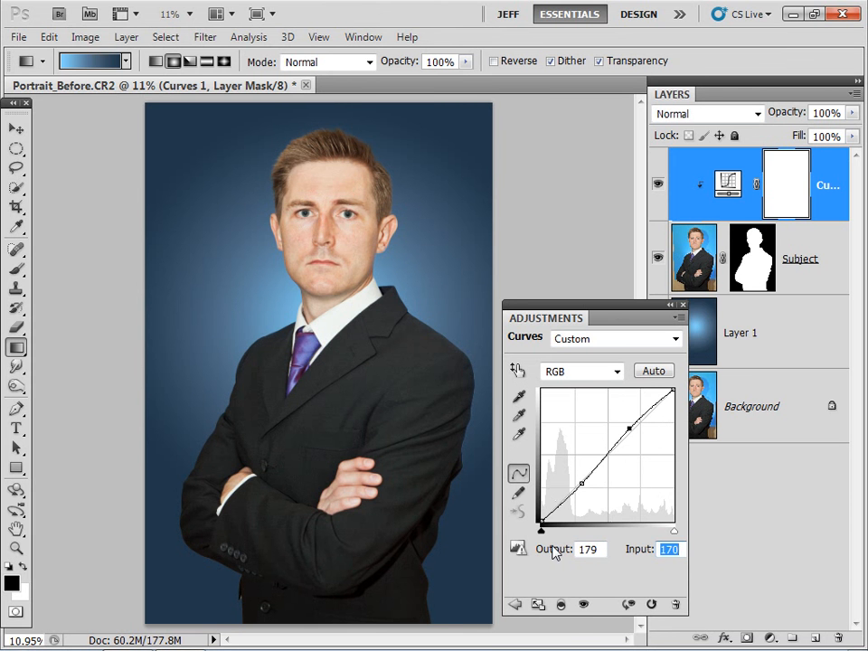
{"action": "type", "text": "144"}
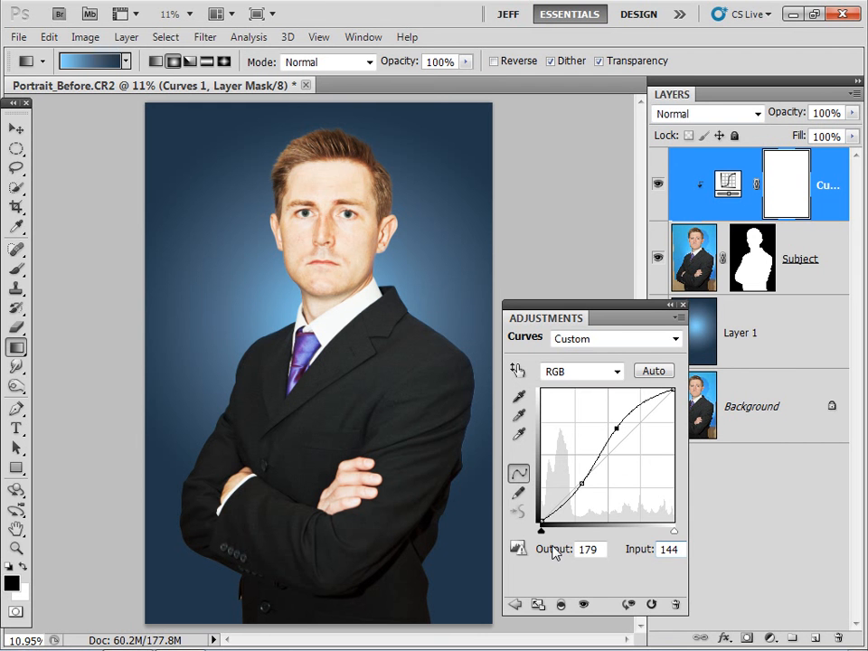
{"action": "left_click", "coordinate": [683, 305]}
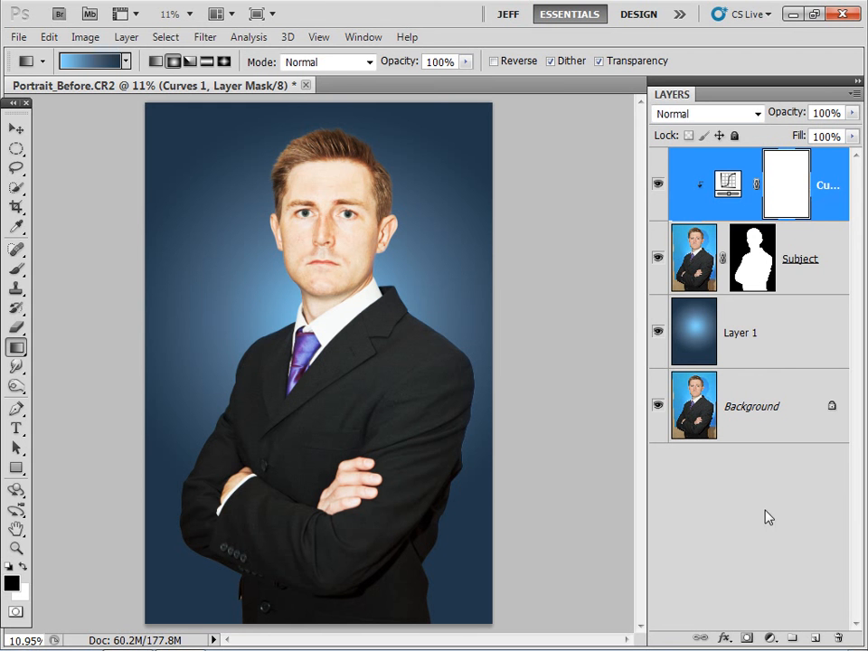
- Add a Color Balance adjustment clipped to the Subject layer, with midtones at Cyan/Red -18, Magenta/Green 15 and Yellow/Blue 50
{"action": "left_click", "coordinate": [767, 637]}
{"action": "left_click", "coordinate": [759, 463]}
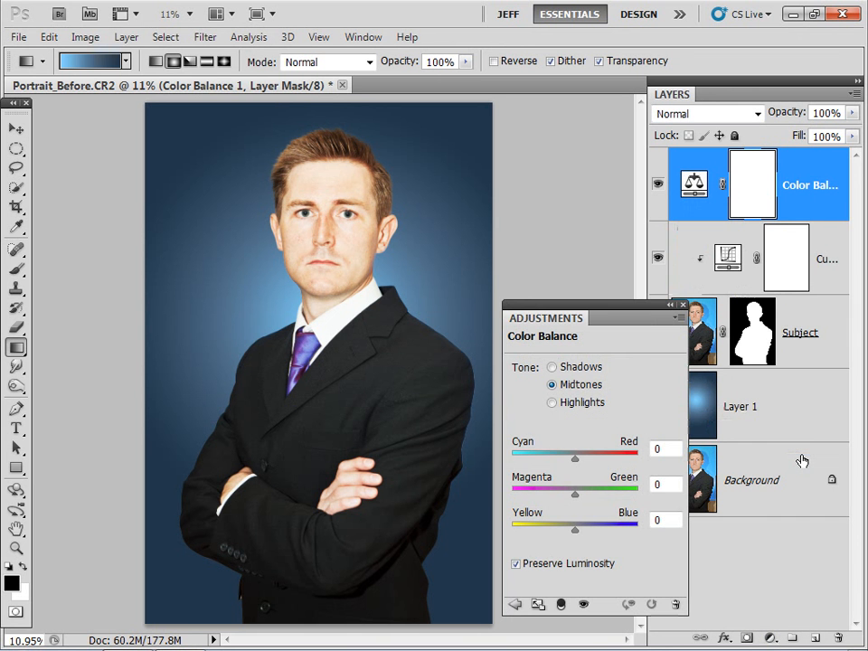
{"action": "left_click", "coordinate": [831, 219], "text": "alt"}
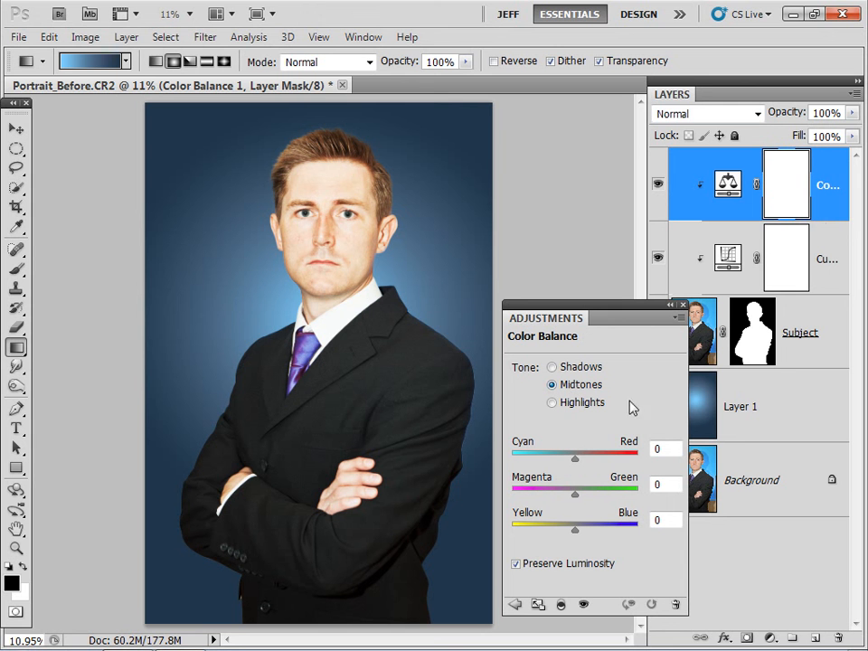
{"action": "double_click", "coordinate": [663, 449]}
{"action": "type", "text": "-18"}
{"action": "key", "text": "Tab"}
{"action": "type", "text": "15"}
{"action": "key", "text": "Tab"}
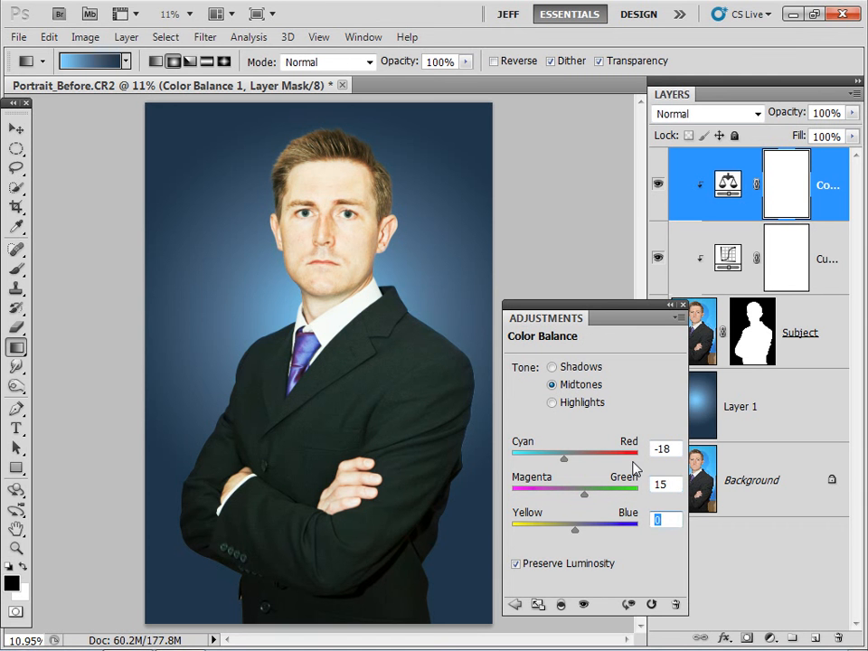
{"action": "type", "text": "50"}
- Set the Color Balance shadows to Cyan/Red 4, Magenta/Green -9 and Yellow/Blue -7
{"action": "left_click", "coordinate": [552, 366]}
{"action": "key", "text": "Tab"}
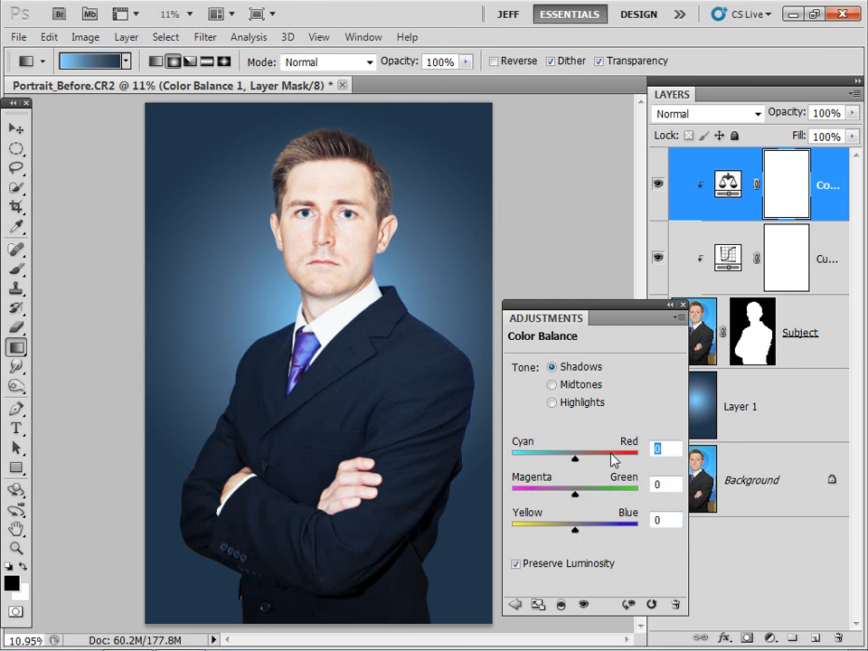
{"action": "type", "text": "4"}
{"action": "key", "text": "Tab"}
{"action": "type", "text": "-9"}
{"action": "key", "text": "Tab"}
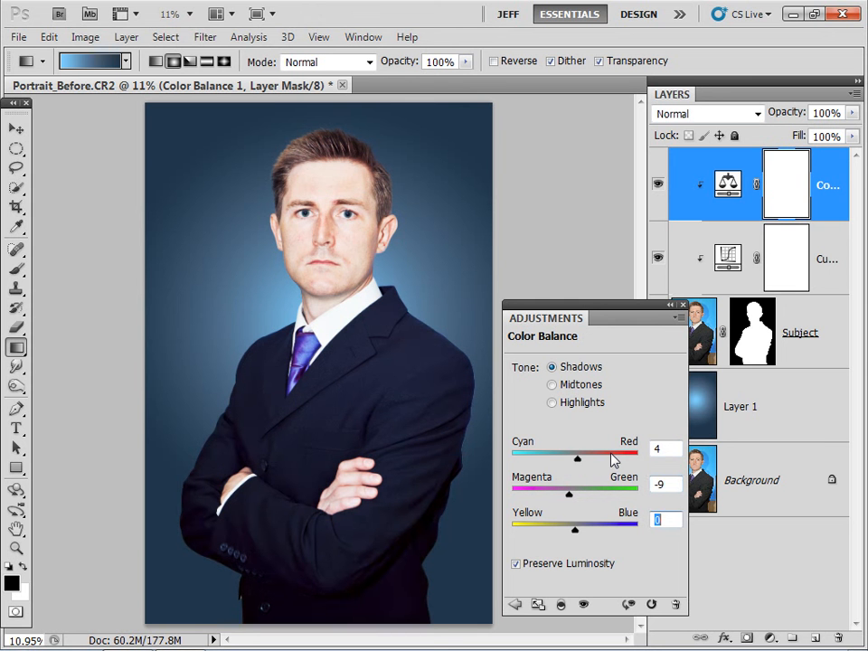
{"action": "type", "text": "-7"}
- Set the Color Balance highlights to Cyan/Red -12, Magenta/Green -1 and Yellow/Blue 14, and compare the portrait with and without the adjustment
{"action": "left_click", "coordinate": [553, 402]}
{"action": "left_click", "coordinate": [674, 450]}
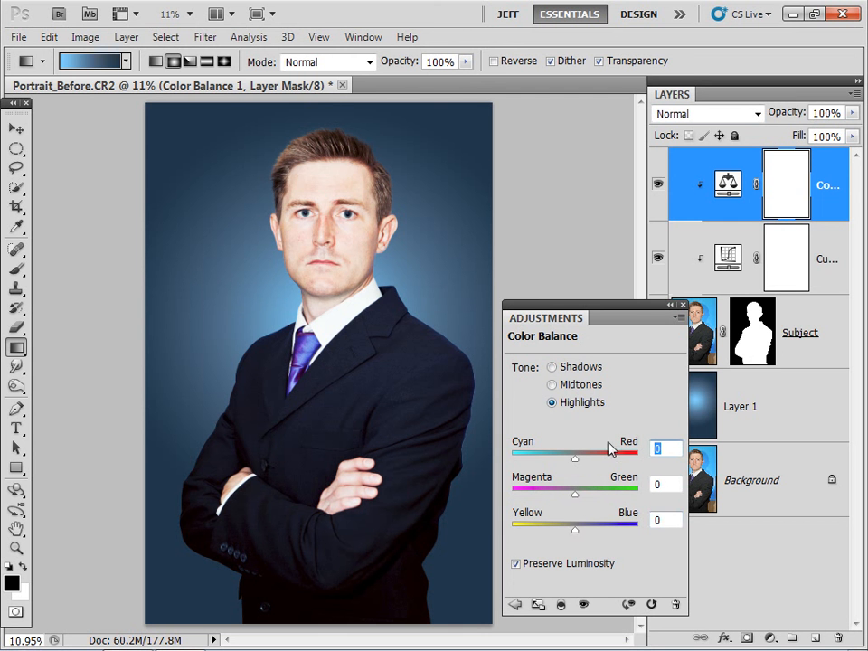
{"action": "type", "text": "-12"}
{"action": "key", "text": "Tab"}
{"action": "type", "text": "-1"}
{"action": "key", "text": "Tab"}
{"action": "type", "text": "14"}
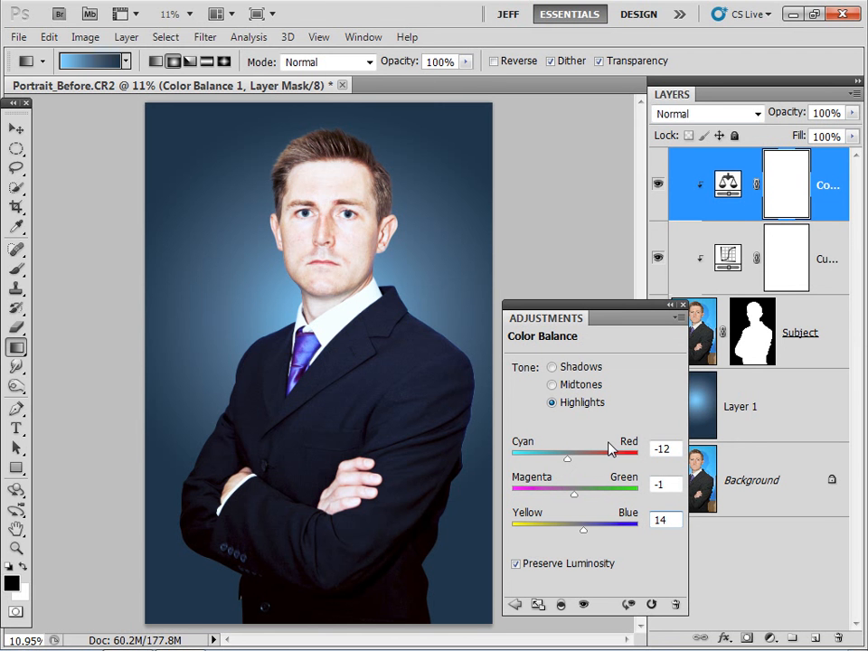
{"action": "left_click", "coordinate": [681, 307]}
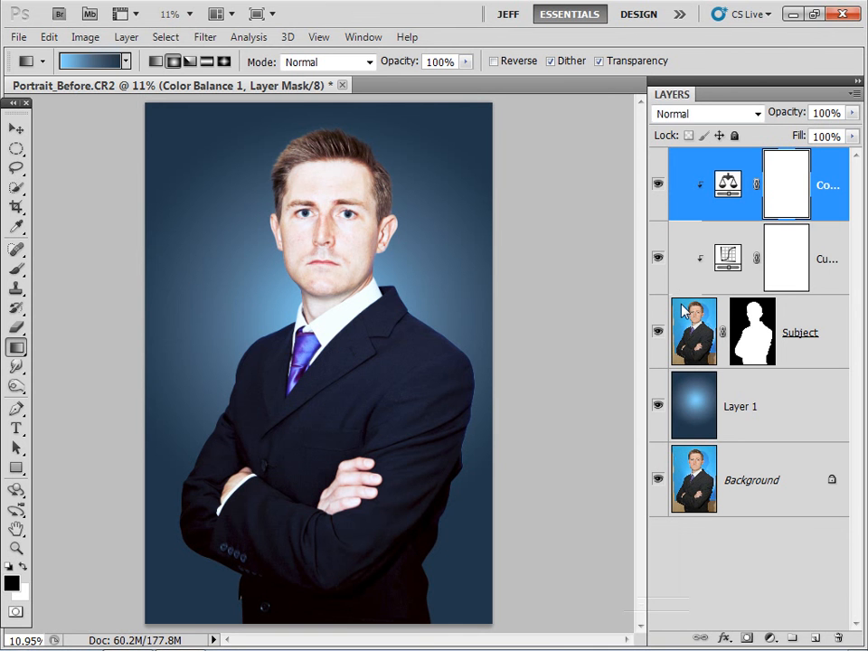
{"action": "left_click", "coordinate": [659, 183]}
{"action": "left_click", "coordinate": [660, 184]}
{"action": "left_click", "coordinate": [659, 185]}
{"action": "left_click", "coordinate": [659, 184]}
- Add a Hue/Saturation adjustment clipped to the Subject layer and reduce its saturation to -30
{"action": "left_click", "coordinate": [771, 638]}
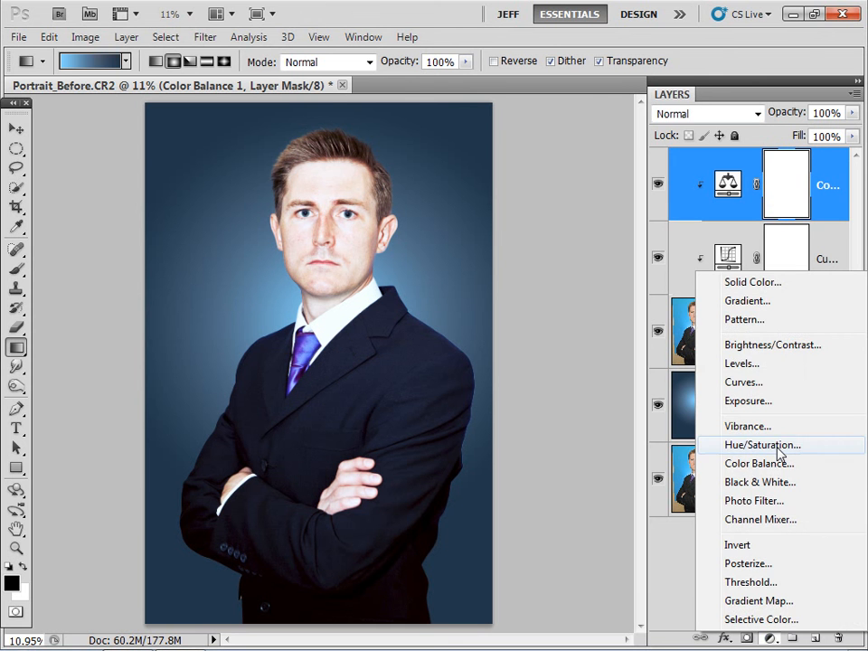
{"action": "left_click", "coordinate": [736, 445]}
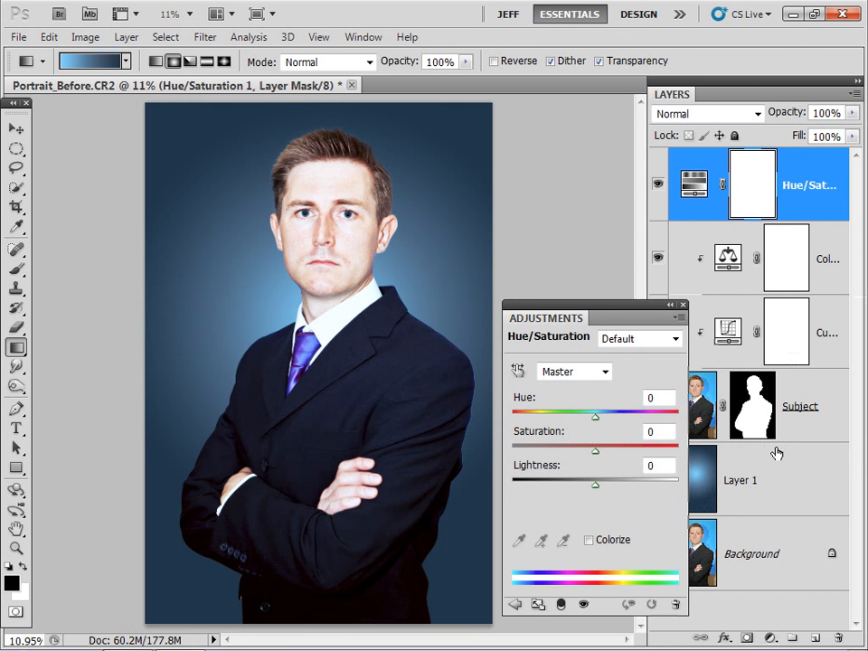
{"action": "left_click", "coordinate": [840, 221], "text": "alt"}
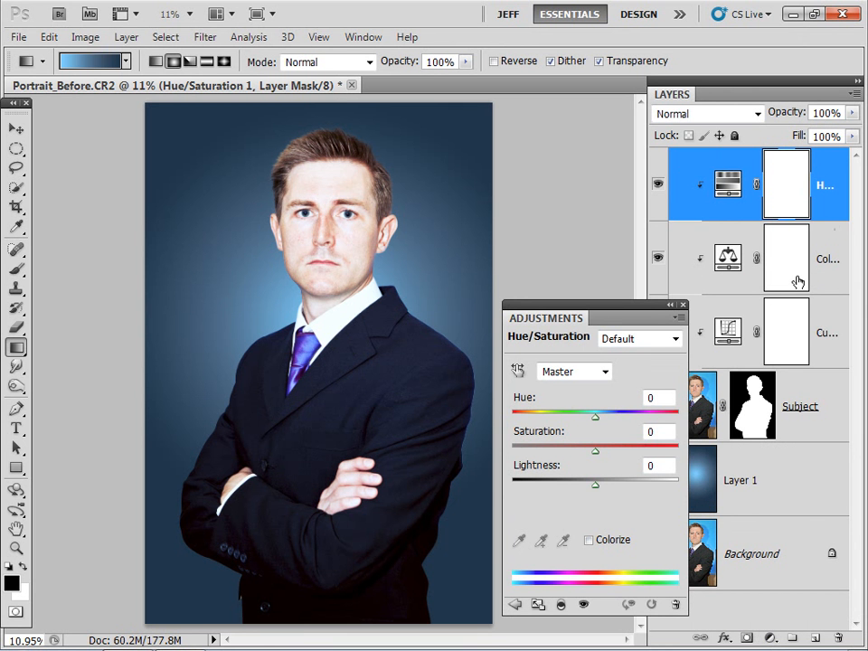
{"action": "left_click_drag", "start_coordinate": [595, 452], "coordinate": [573, 461]}
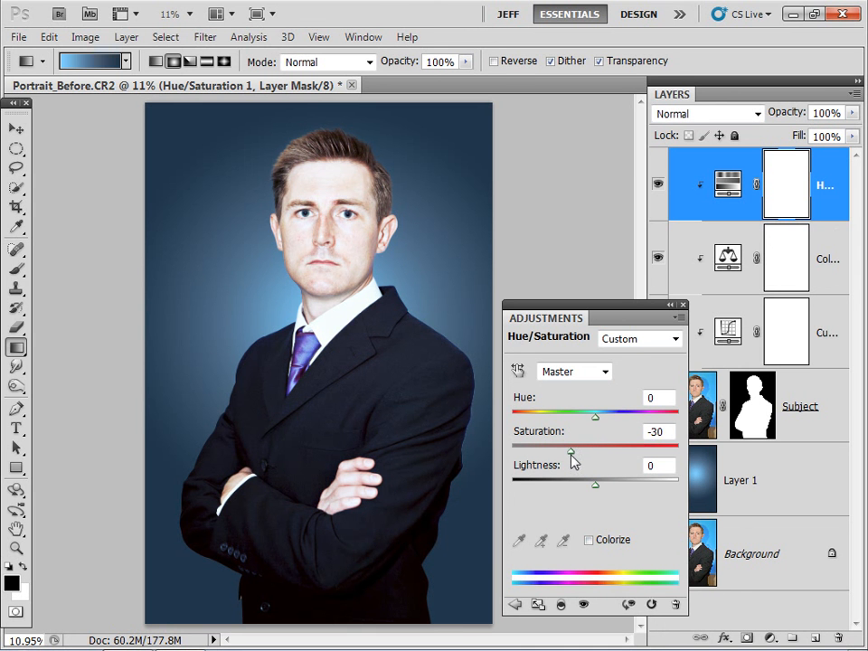
{"action": "left_click", "coordinate": [683, 306]}
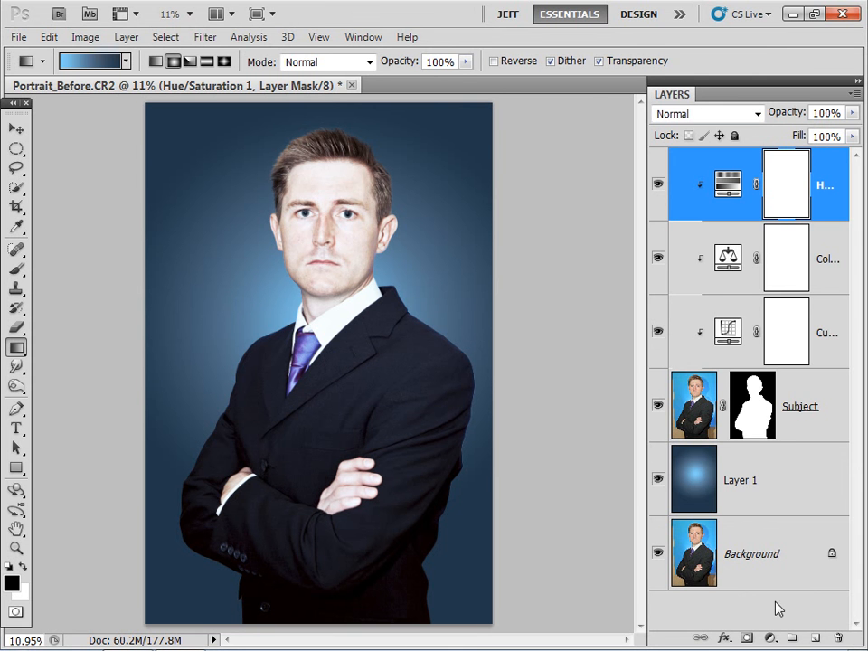
- Add a Levels adjustment clipped to the Subject layer, with the black input at 45 and the midtone at 1.16
{"action": "left_click", "coordinate": [769, 637]}
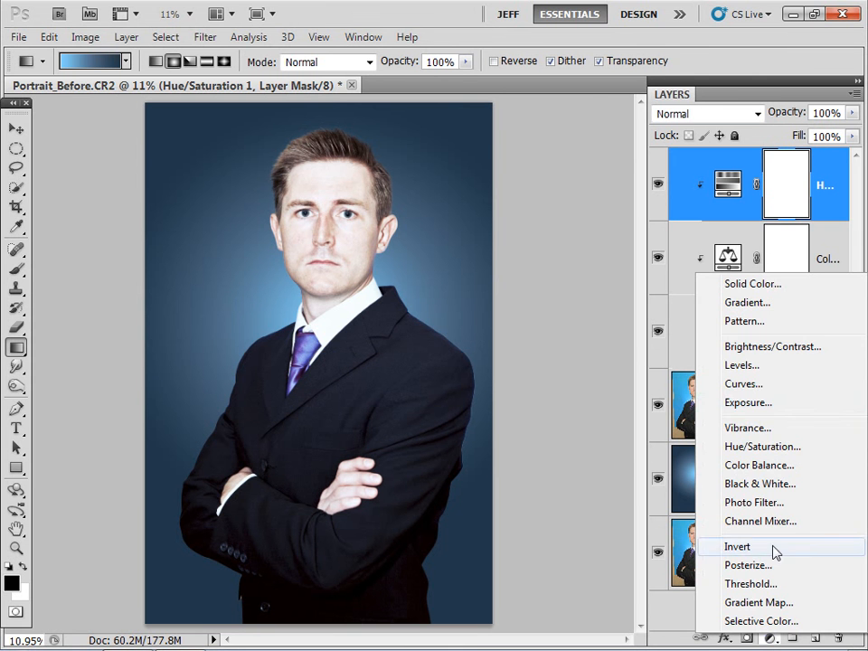
{"action": "left_click", "coordinate": [775, 366]}
{"action": "left_click", "coordinate": [659, 370]}
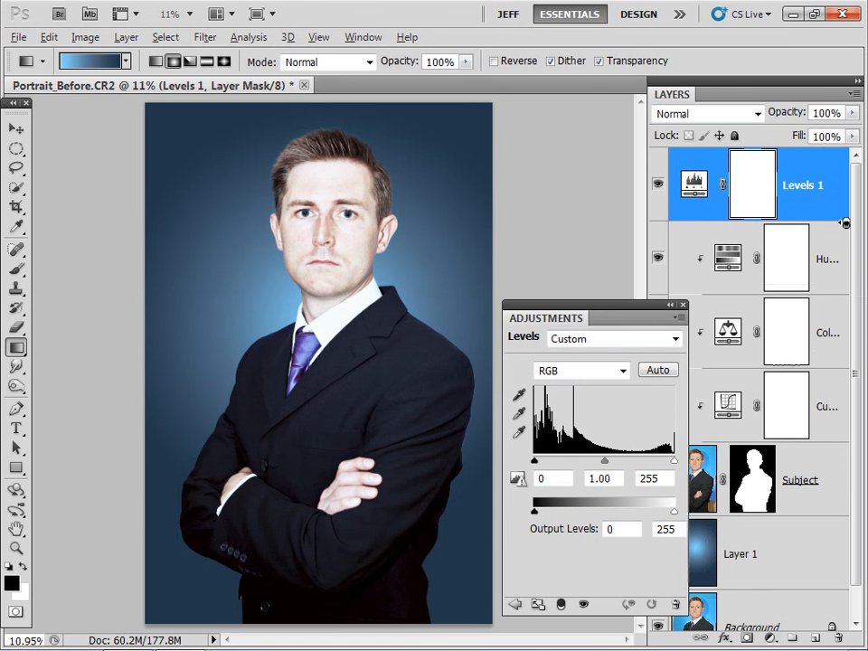
{"action": "key", "text": "ctrl+alt+g"}
{"action": "left_click_drag", "start_coordinate": [534, 462], "coordinate": [559, 463]}
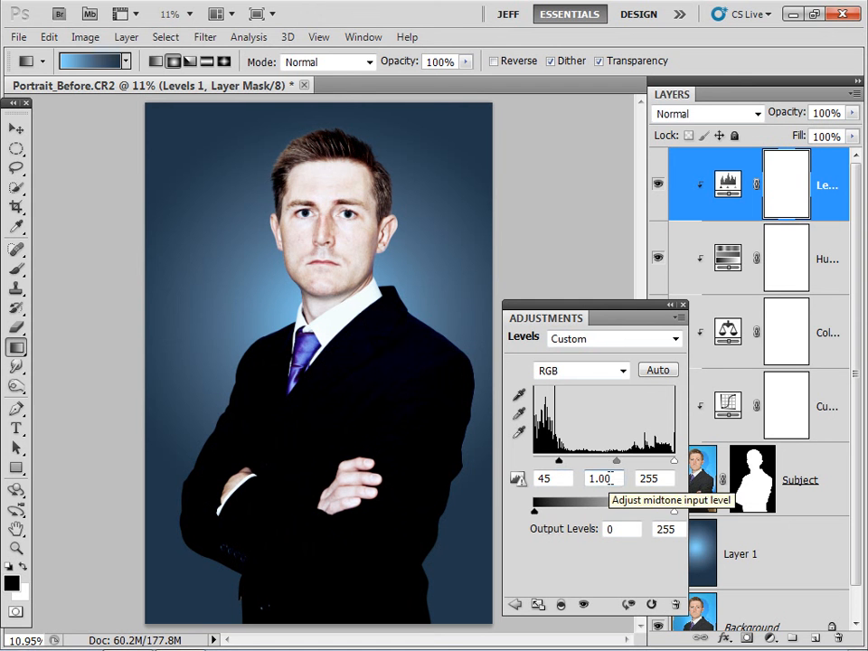
{"action": "left_click_drag", "start_coordinate": [603, 478], "coordinate": [597, 481]}
{"action": "type", "text": ".16"}
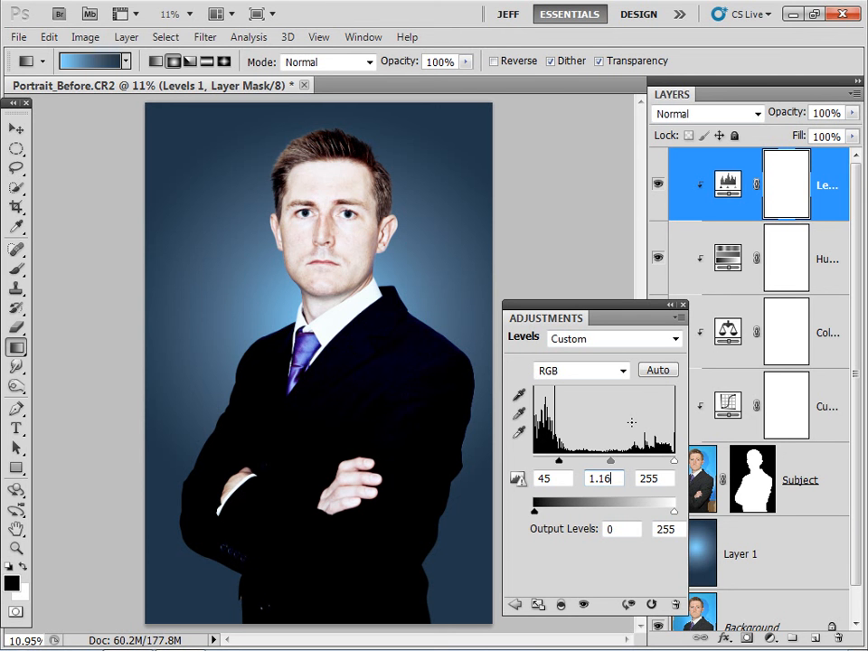
{"action": "left_click", "coordinate": [683, 305]}
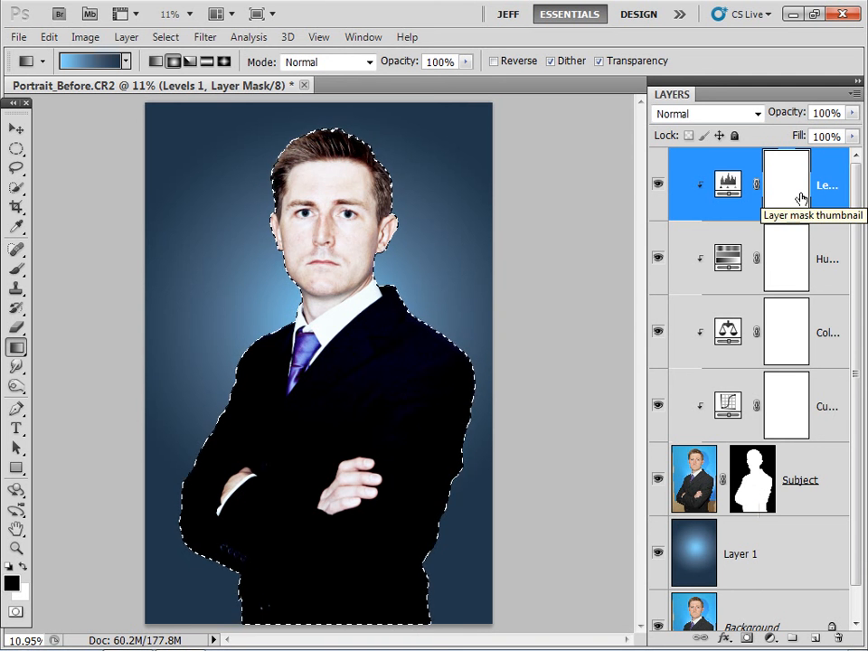
- With the man's outline selected, paint black over the suit on the Levels mask using a soft 500 px brush at 100% opacity, and deselect
{"action": "left_click", "coordinate": [18, 269]}
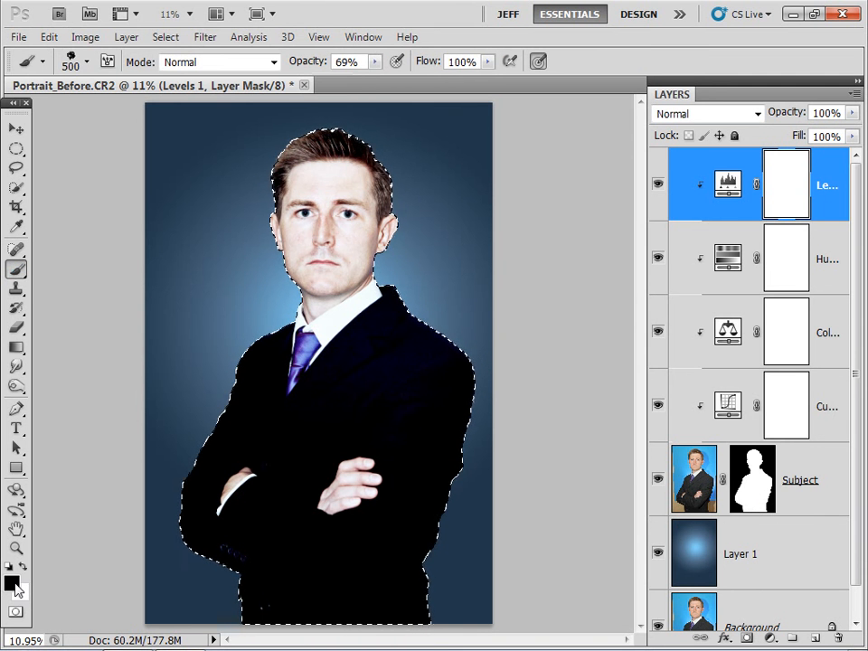
{"action": "left_click", "coordinate": [88, 61]}
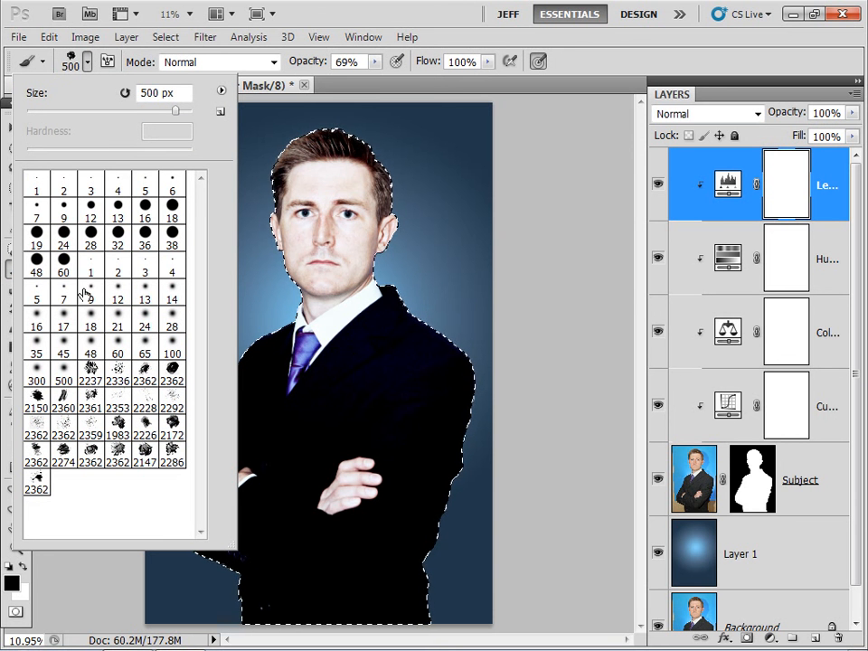
{"action": "left_click", "coordinate": [172, 350]}
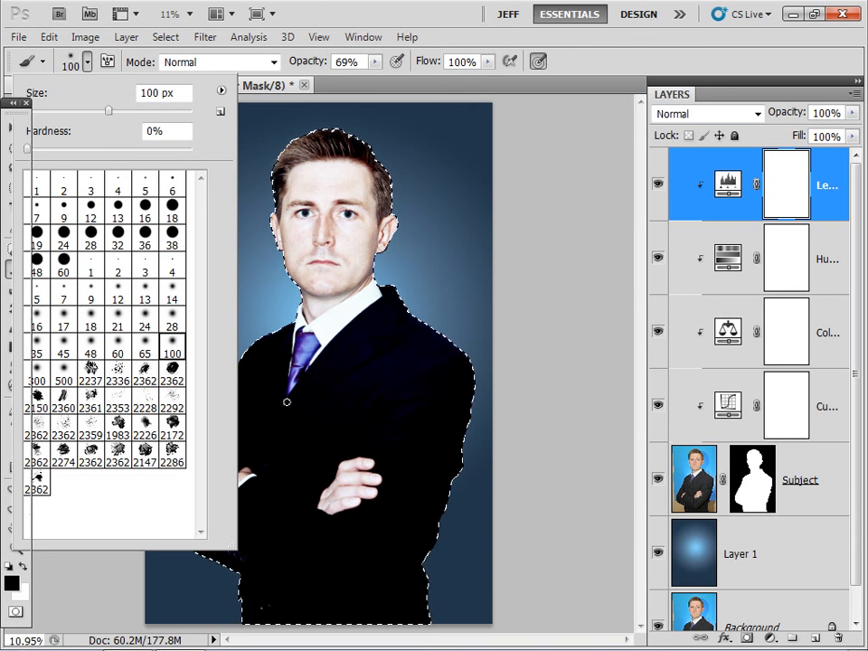
{"action": "key", "text": "Return"}
{"action": "key", "text": "bracketright"}
{"action": "key", "text": "bracketright"}
{"action": "key", "text": "bracketright"}
{"action": "key", "text": "bracketright"}
{"action": "key", "text": "bracketright"}
{"action": "key", "text": "bracketright"}
{"action": "key", "text": "bracketright"}
{"action": "key", "text": "bracketright"}
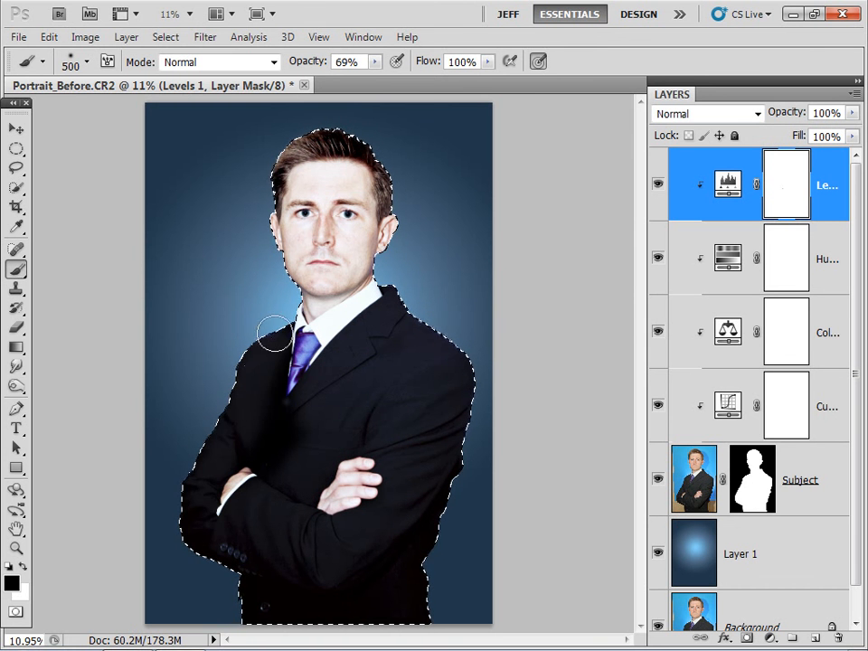
{"action": "left_click_drag", "start_coordinate": [257, 420], "coordinate": [302, 477]}
{"action": "key", "text": "0"}
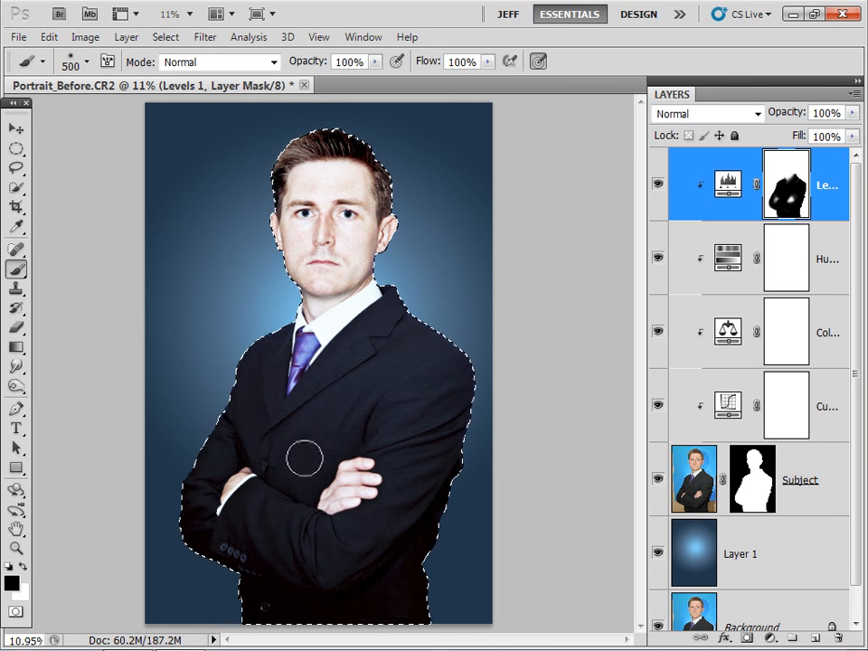
{"action": "key", "text": "ctrl+d"}
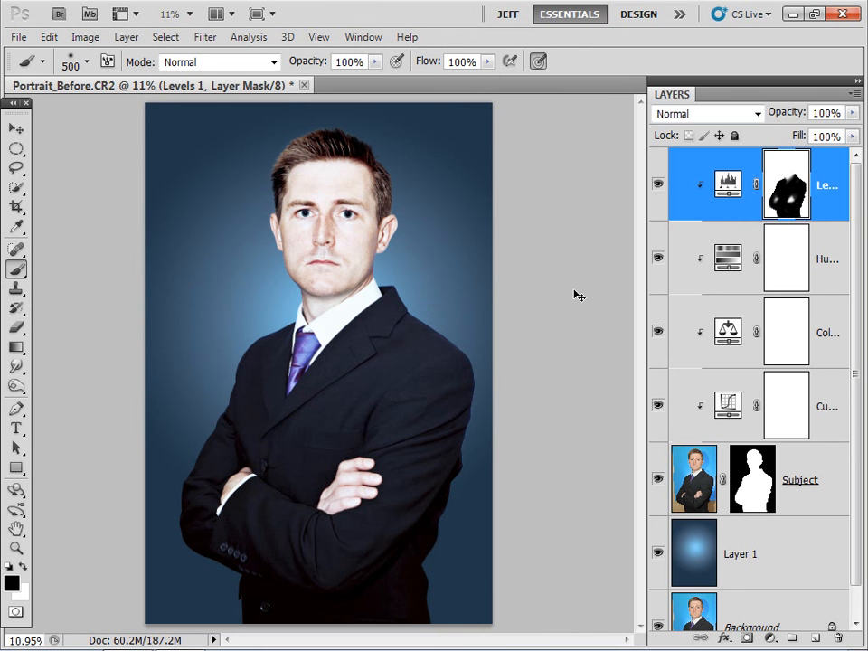
- On the Subject layer's image, burn the light edges of the man's hair using the Burn tool with range Highlights and 15% exposure
{"action": "key", "text": "ctrl+plus"}
{"action": "key", "text": "ctrl+plus"}
{"action": "key", "text": "ctrl+plus"}
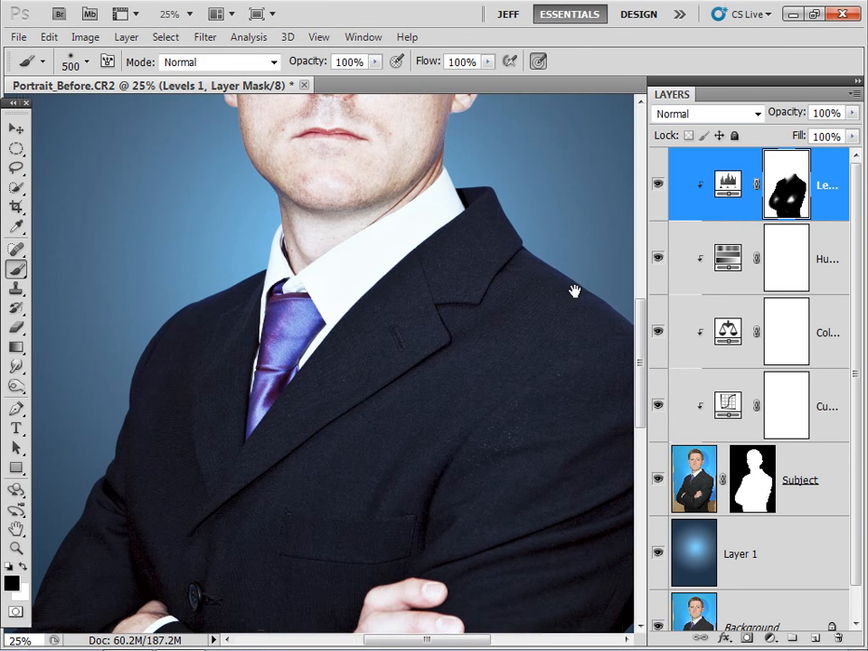
{"action": "mouse_move", "coordinate": [566, 281]}
{"action": "left_mouse_down"}
{"action": "mouse_move", "coordinate": [359, 507]}
{"action": "mouse_move", "coordinate": [377, 502]}
{"action": "left_mouse_up"}
{"action": "left_click_drag", "start_coordinate": [324, 334], "coordinate": [322, 306]}
{"action": "mouse_move", "coordinate": [355, 239]}
{"action": "left_mouse_down"}
{"action": "mouse_move", "coordinate": [347, 273]}
{"action": "mouse_move", "coordinate": [358, 254]}
{"action": "mouse_move", "coordinate": [371, 308]}
{"action": "left_mouse_up"}
{"action": "key", "text": "ctrl+plus"}
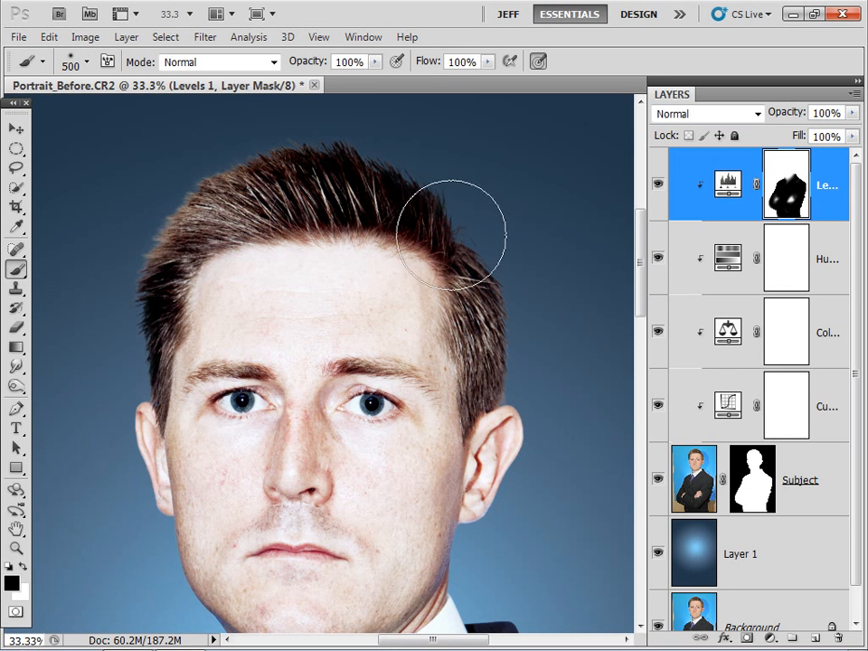
{"action": "left_click", "coordinate": [698, 472]}
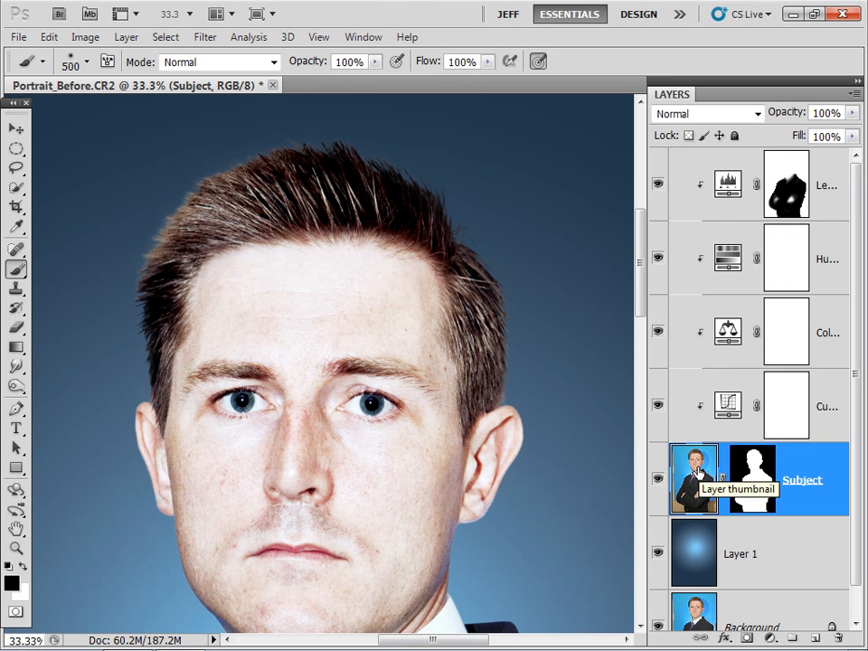
{"action": "left_click_drag", "start_coordinate": [17, 385], "coordinate": [65, 389]}
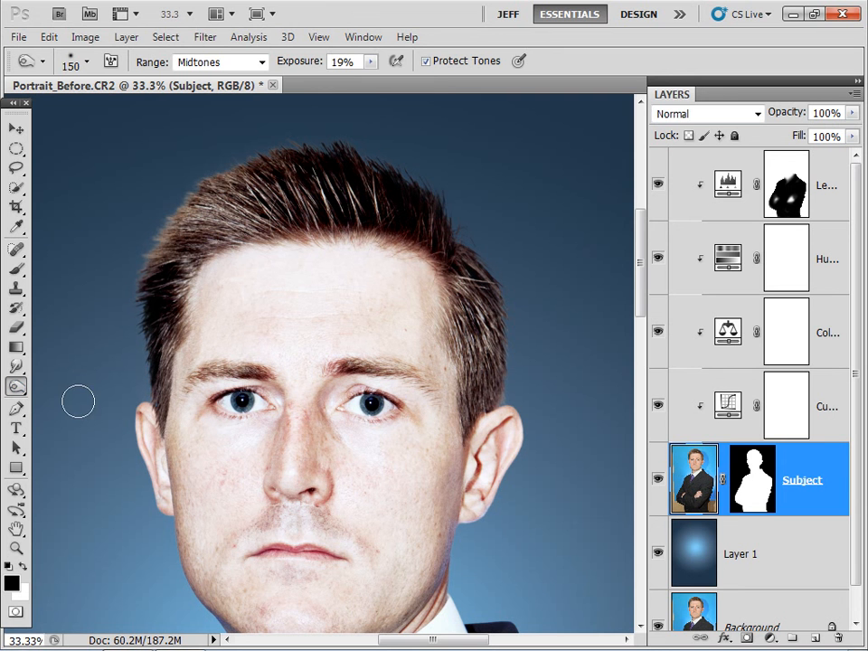
{"action": "left_click", "coordinate": [370, 62]}
{"action": "left_click_drag", "start_coordinate": [369, 65], "coordinate": [367, 79]}
{"action": "left_click", "coordinate": [260, 64]}
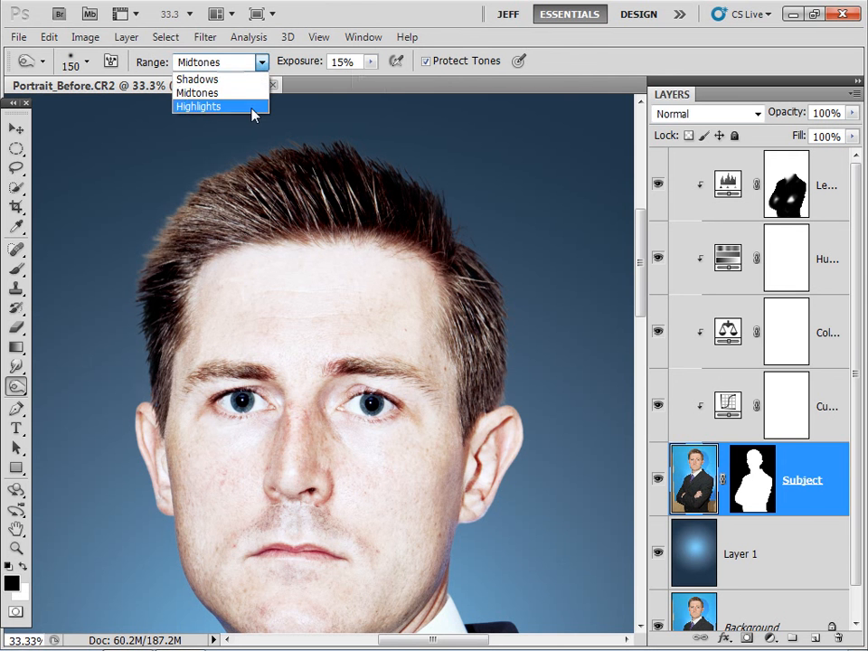
{"action": "left_click", "coordinate": [250, 106]}
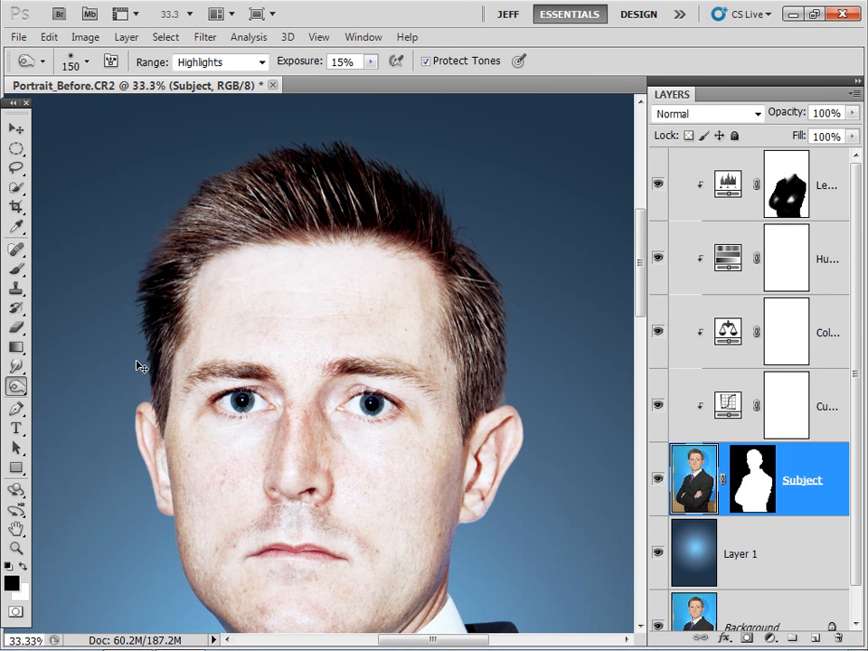
{"action": "key", "text": "ctrl+0"}
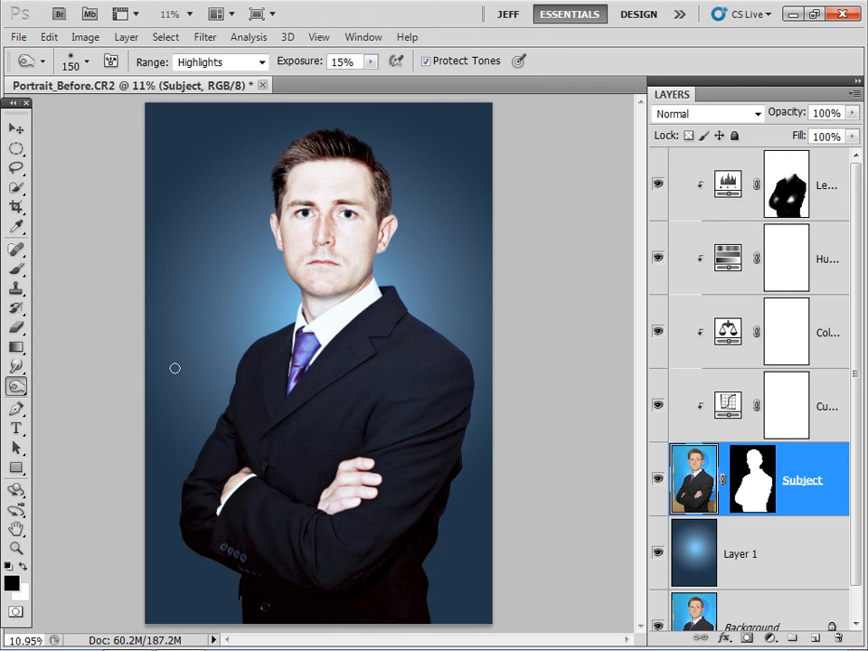
- Burn the shadows around the man's head with the range at Shadows, 5% exposure and a 400 px brush
{"action": "left_click", "coordinate": [338, 63]}
{"action": "key", "text": "BackSpace"}
{"action": "left_click", "coordinate": [233, 65]}
{"action": "left_click", "coordinate": [233, 81]}
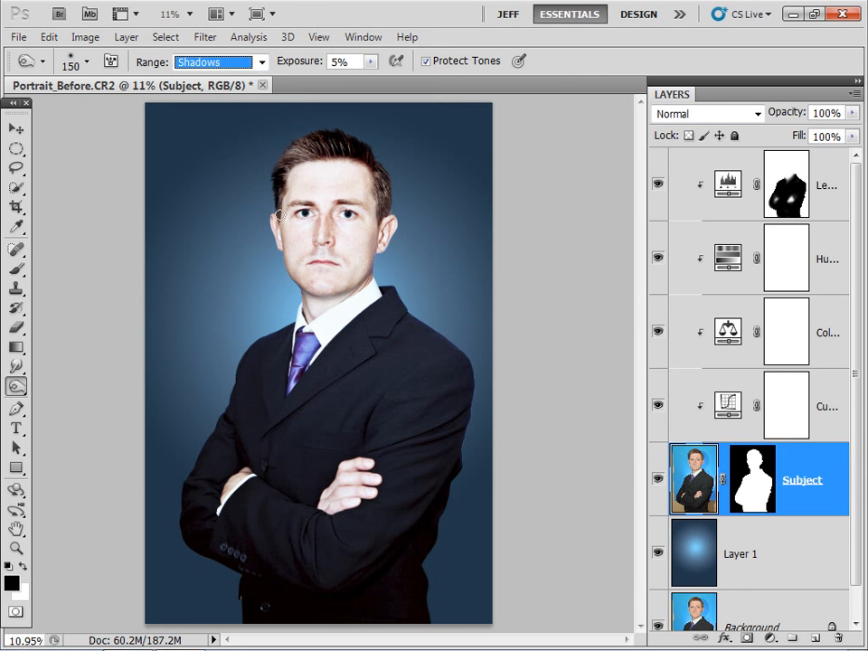
{"action": "left_click", "coordinate": [111, 189]}
{"action": "key", "text": "bracketright"}
{"action": "key", "text": "bracketright"}
{"action": "key", "text": "bracketright"}
{"action": "key", "text": "bracketright"}
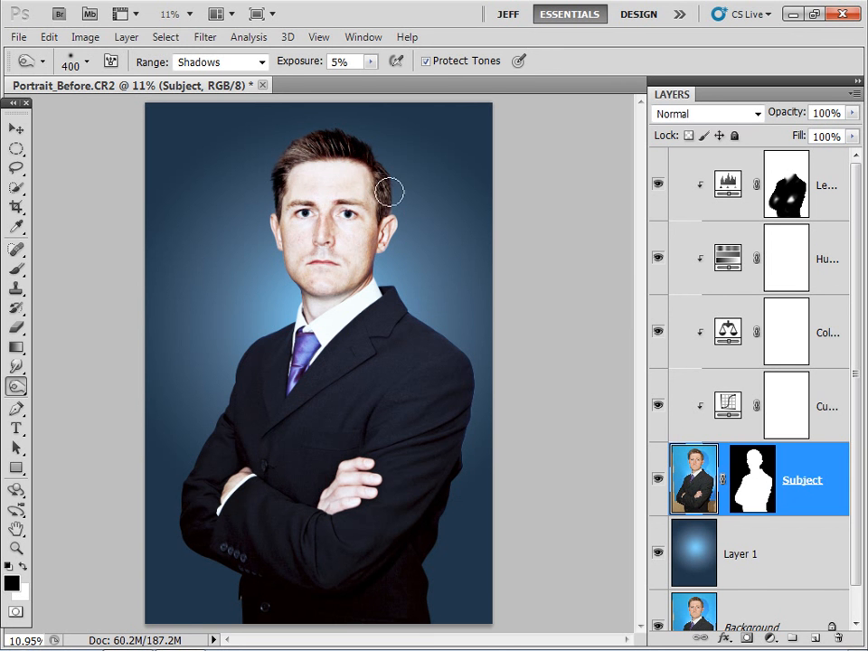
- Brighten the man's face and hair using the Dodge tool with range Highlights, 5% exposure and a 300 px brush
{"action": "left_click", "coordinate": [16, 386]}
{"action": "left_click", "coordinate": [68, 387]}
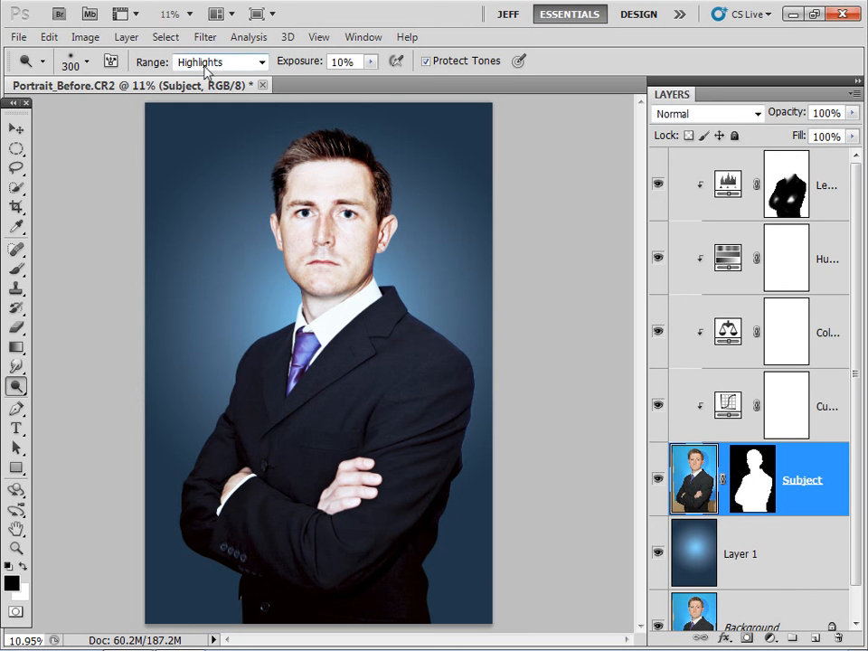
{"action": "double_click", "coordinate": [344, 62]}
{"action": "type", "text": "5"}
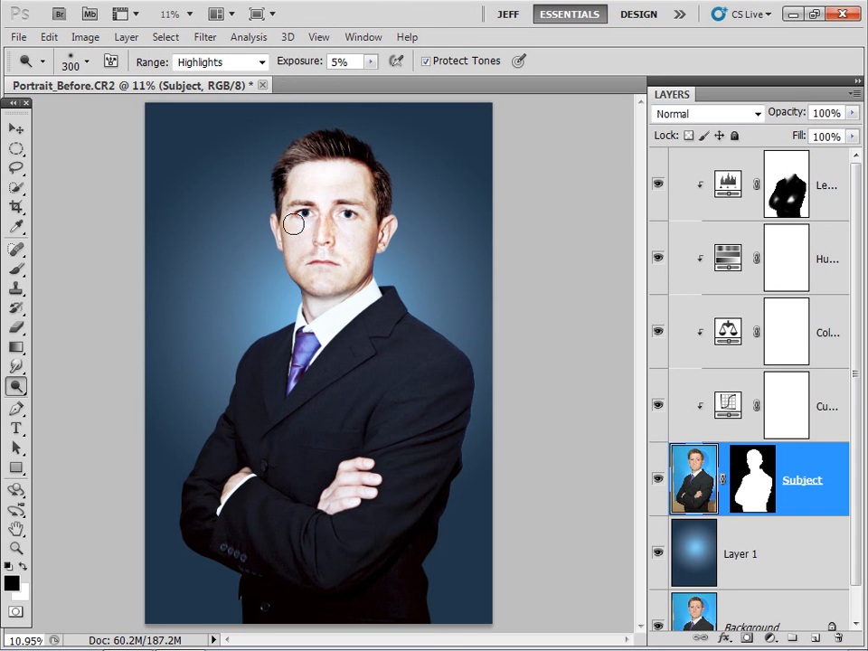
{"action": "mouse_move", "coordinate": [298, 250]}
{"action": "left_mouse_down"}
{"action": "mouse_move", "coordinate": [329, 278]}
{"action": "mouse_move", "coordinate": [307, 279]}
{"action": "left_mouse_up"}
{"action": "mouse_move", "coordinate": [336, 136]}
{"action": "left_mouse_down"}
{"action": "mouse_move", "coordinate": [283, 162]}
{"action": "mouse_move", "coordinate": [347, 147]}
{"action": "mouse_move", "coordinate": [334, 144]}
{"action": "left_mouse_up"}
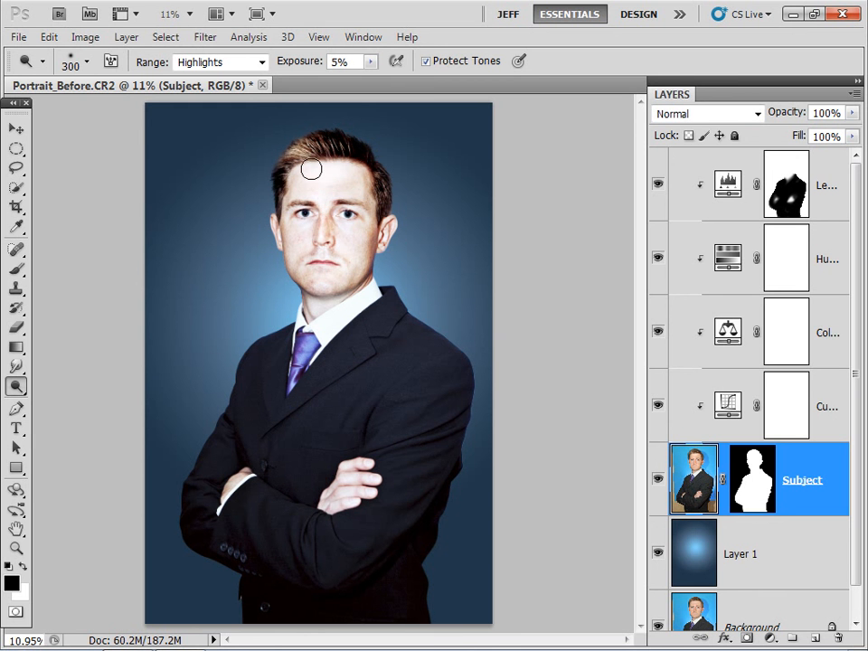
- Merge the Subject layer and its four clipped adjustment layers into a single layer
{"action": "left_click", "coordinate": [764, 554]}
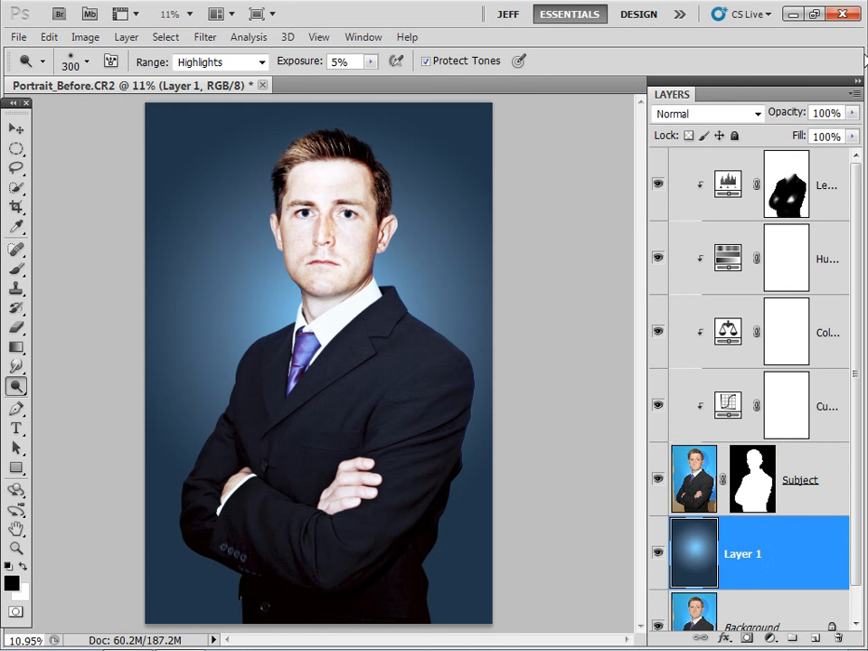
{"action": "left_click", "coordinate": [828, 172]}
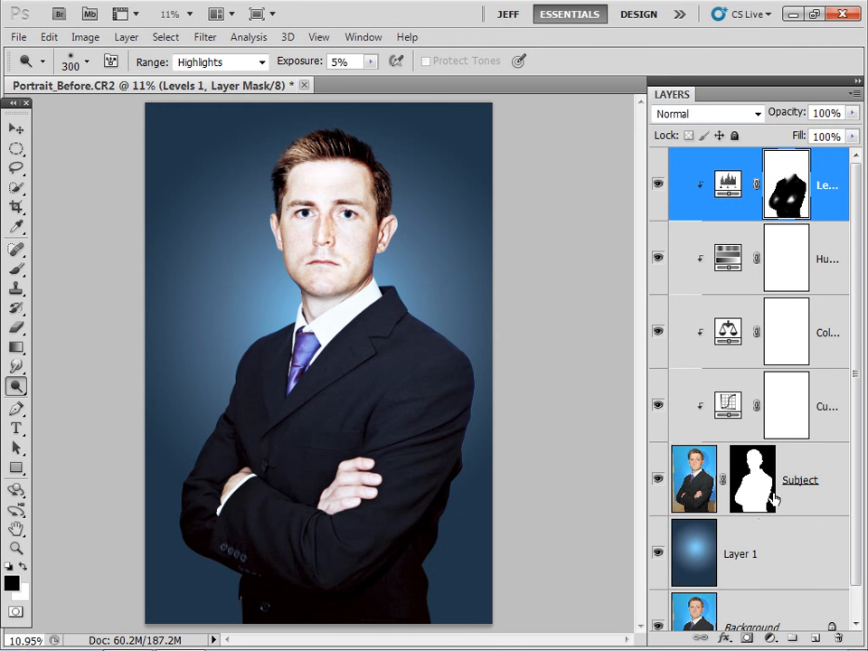
{"action": "left_click", "coordinate": [813, 483], "text": "shift"}
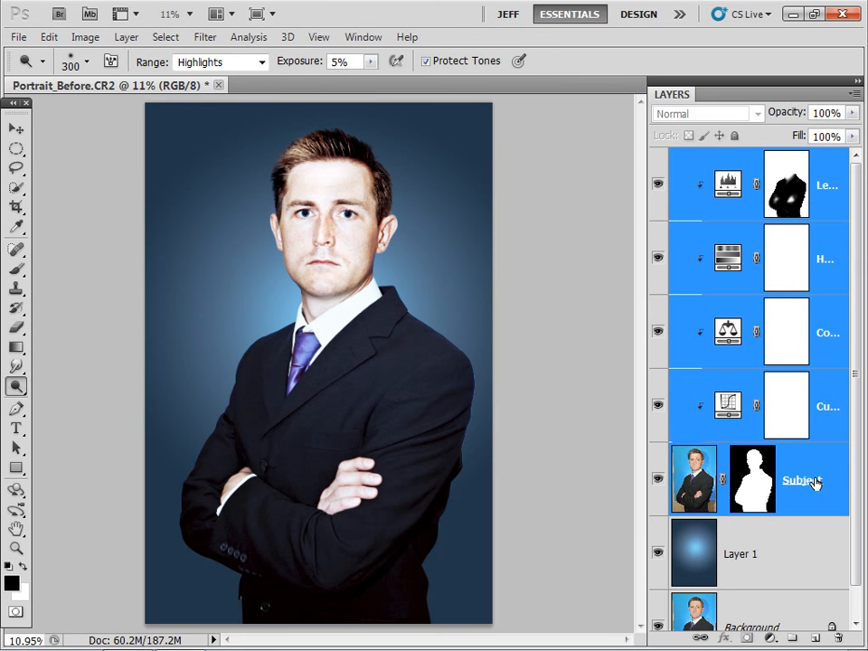
{"action": "key", "text": "ctrl+e"}
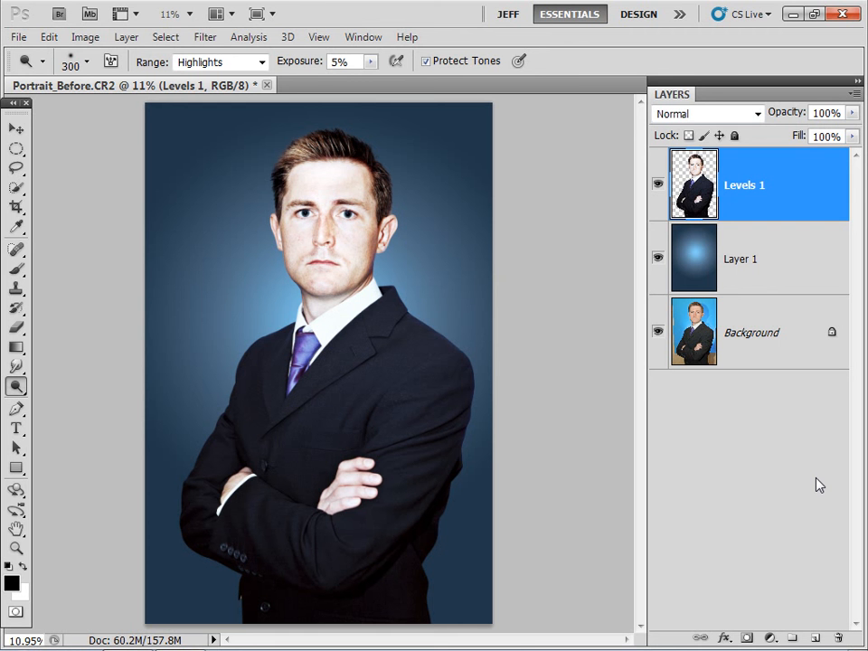
- Set up a Smart Sharpen filter on the merged man layer with amount 70% and radius 1.6 px
{"action": "left_click", "coordinate": [202, 39]}
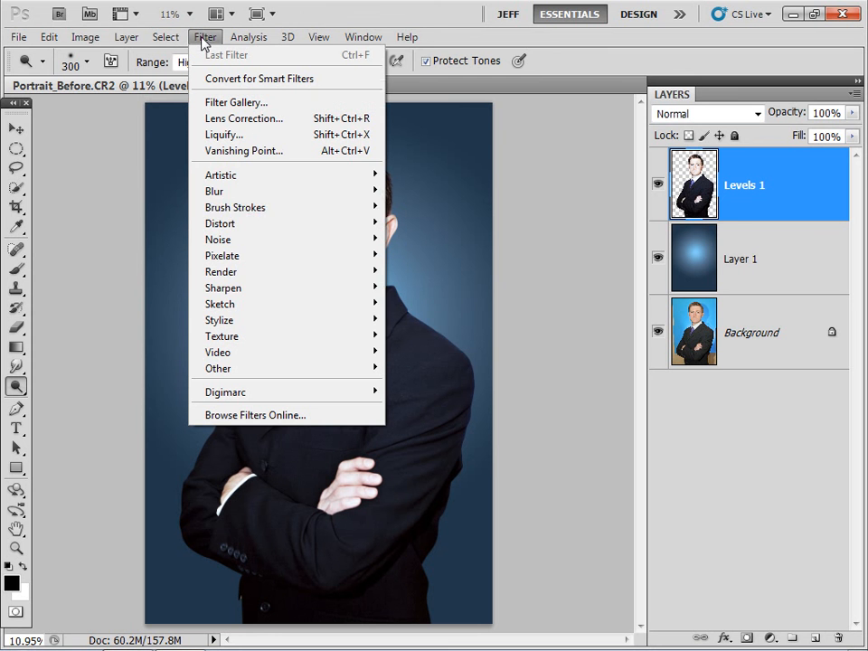
{"action": "mouse_move", "coordinate": [276, 291]}
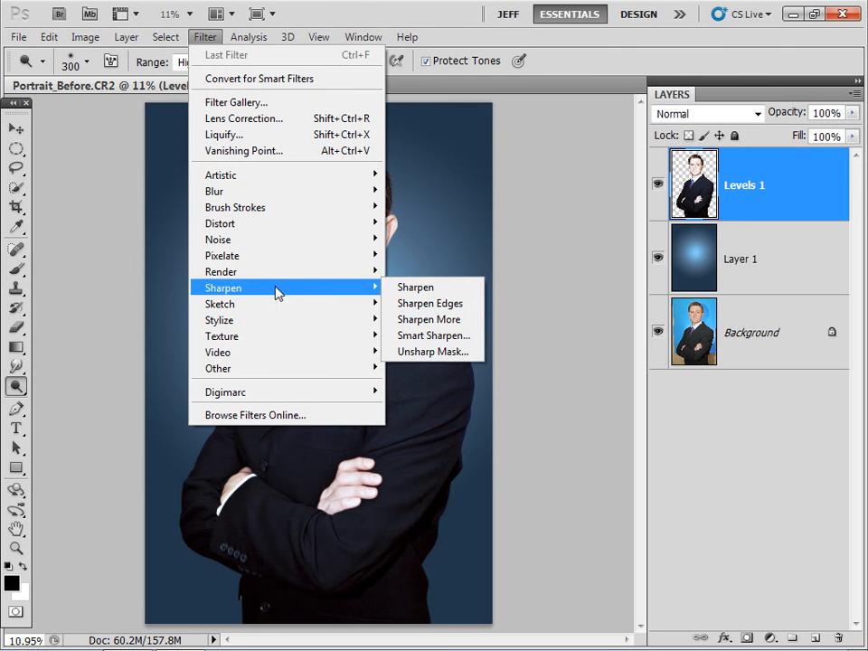
{"action": "left_click", "coordinate": [459, 335]}
{"action": "left_click_drag", "start_coordinate": [366, 149], "coordinate": [366, 344]}
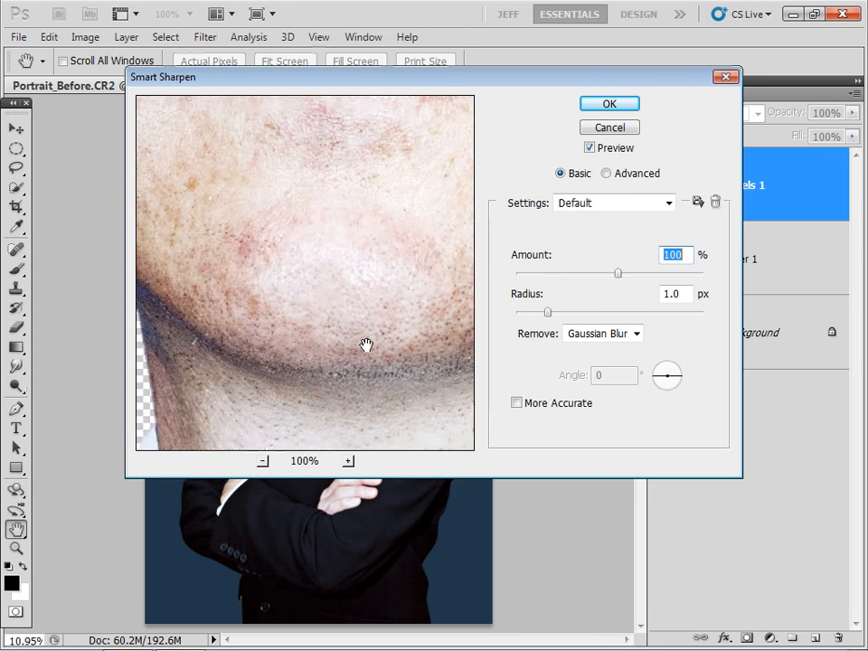
{"action": "left_click_drag", "start_coordinate": [361, 115], "coordinate": [358, 283]}
{"action": "left_click_drag", "start_coordinate": [370, 160], "coordinate": [369, 361]}
{"action": "left_click_drag", "start_coordinate": [336, 113], "coordinate": [346, 334]}
{"action": "left_click_drag", "start_coordinate": [278, 296], "coordinate": [398, 255]}
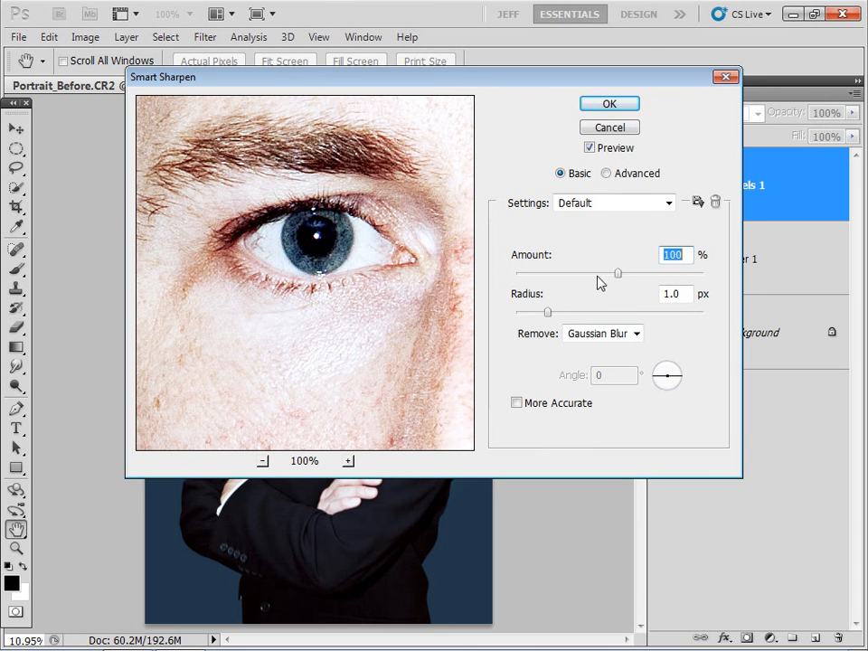
{"action": "type", "text": "70"}
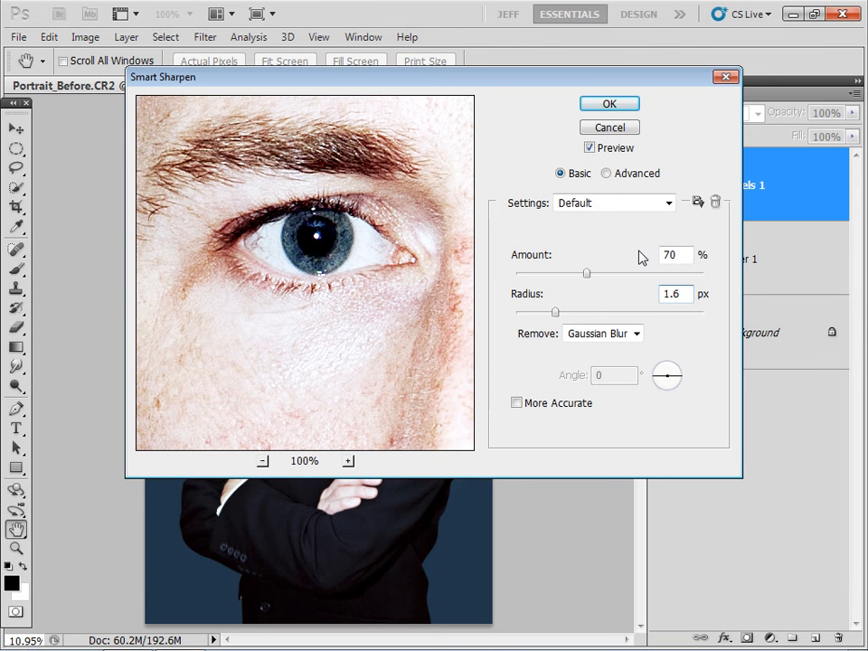
- Check the sharpening preview across the man's eye and the rest of his head, and apply the Smart Sharpen filter
{"action": "left_click_drag", "start_coordinate": [334, 194], "coordinate": [349, 256]}
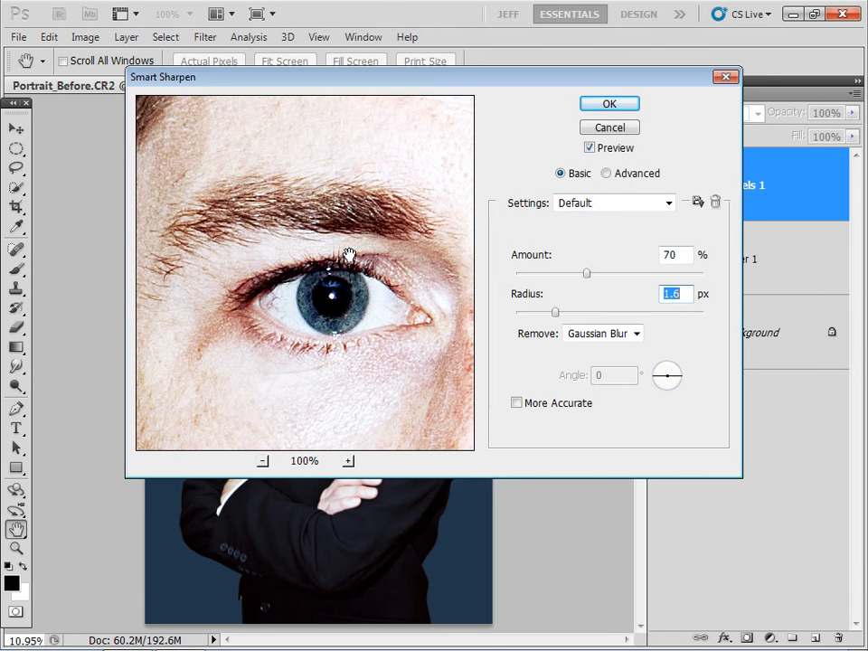
{"action": "left_click_drag", "start_coordinate": [331, 262], "coordinate": [335, 164]}
{"action": "left_click_drag", "start_coordinate": [144, 423], "coordinate": [249, 300]}
{"action": "left_click_drag", "start_coordinate": [292, 158], "coordinate": [296, 307]}
{"action": "left_click_drag", "start_coordinate": [296, 113], "coordinate": [261, 348]}
{"action": "left_click_drag", "start_coordinate": [282, 118], "coordinate": [286, 208]}
{"action": "left_click_drag", "start_coordinate": [355, 194], "coordinate": [258, 217]}
{"action": "left_click_drag", "start_coordinate": [358, 402], "coordinate": [356, 253]}
{"action": "left_click", "coordinate": [609, 105]}
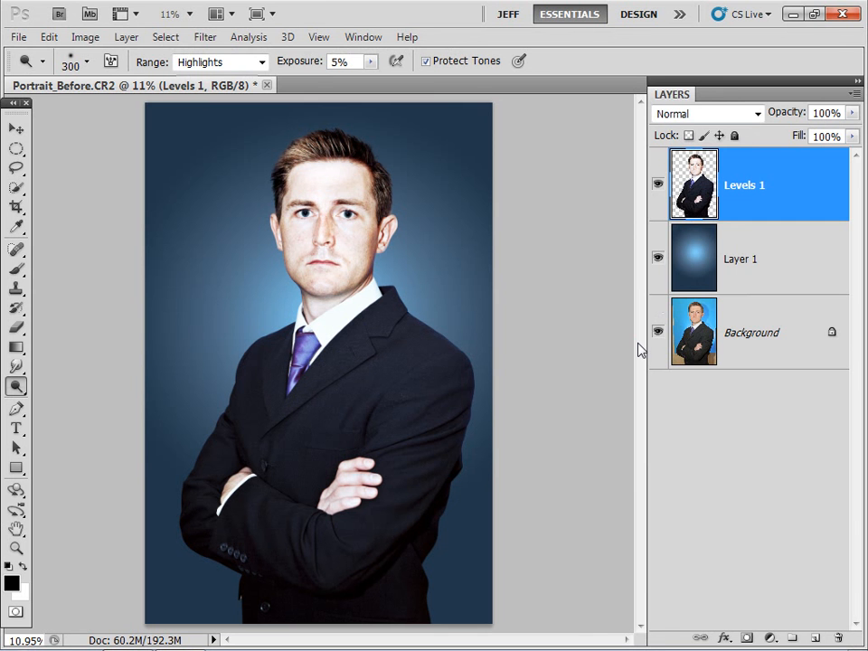
- Flatten the image into a single Background layer
{"action": "left_click", "coordinate": [852, 93]}
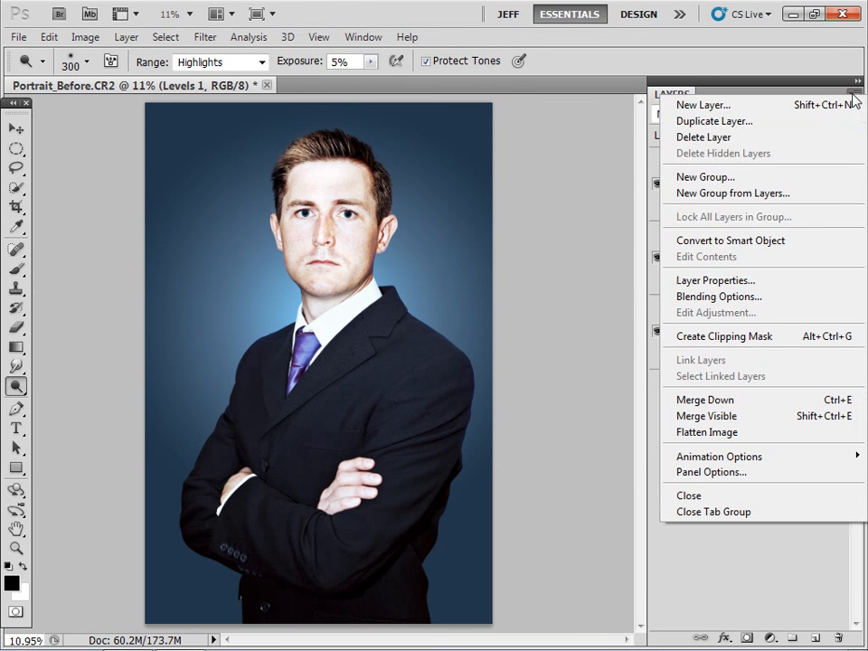
{"action": "left_click", "coordinate": [752, 432]}
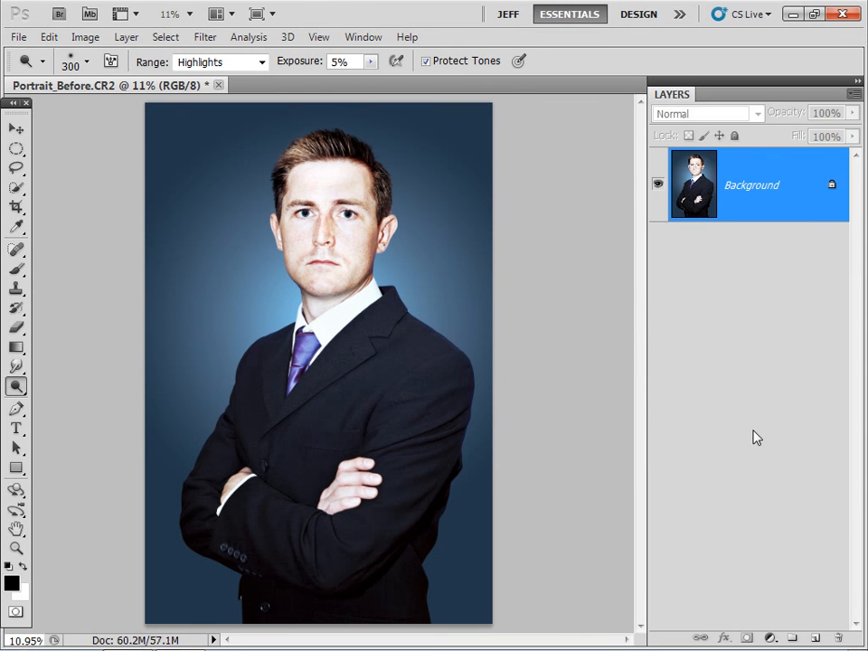